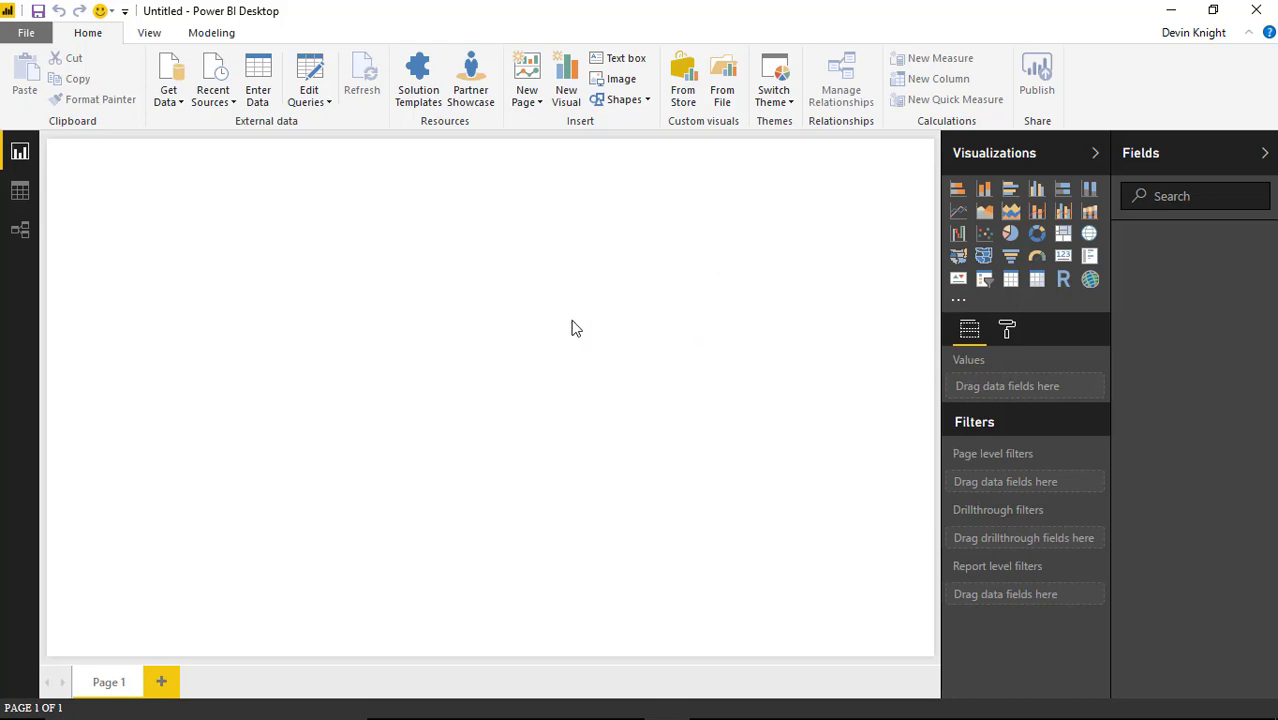
Load the Weather table from the Excel workbook Weather Conditions.xlsx into the report.
left_click(171, 106)
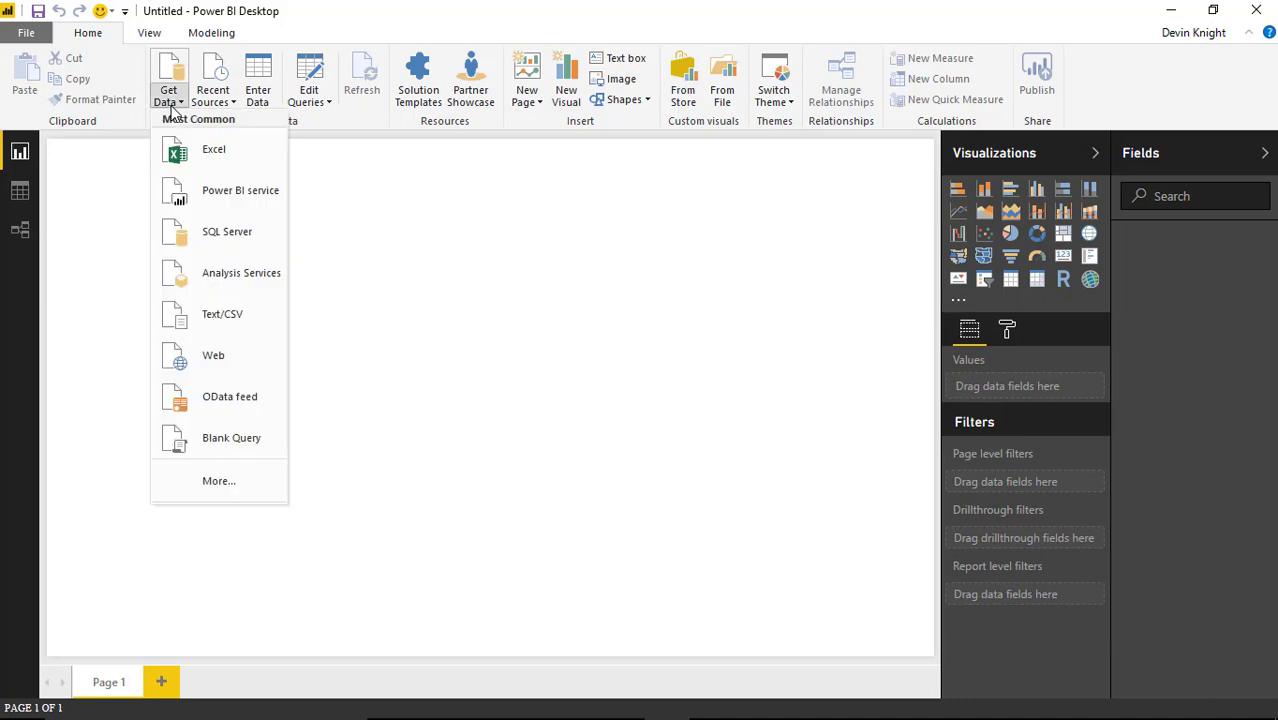
left_click(250, 155)
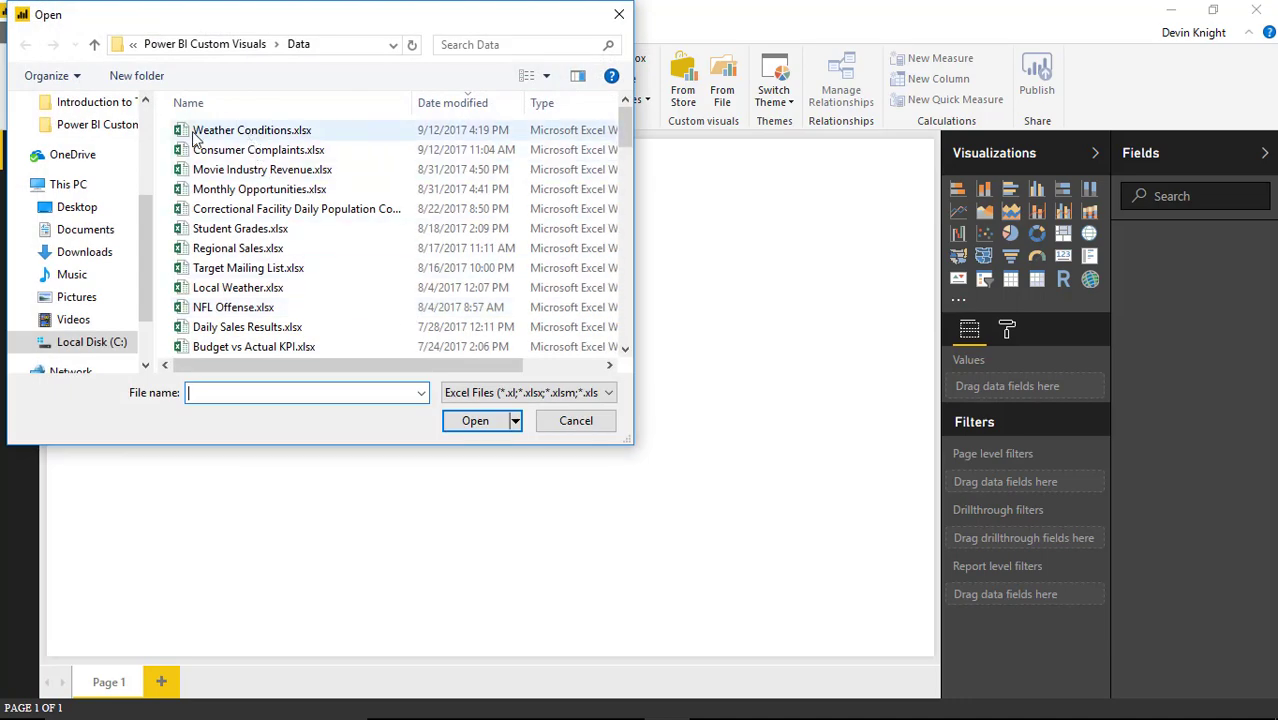
left_click(213, 135)
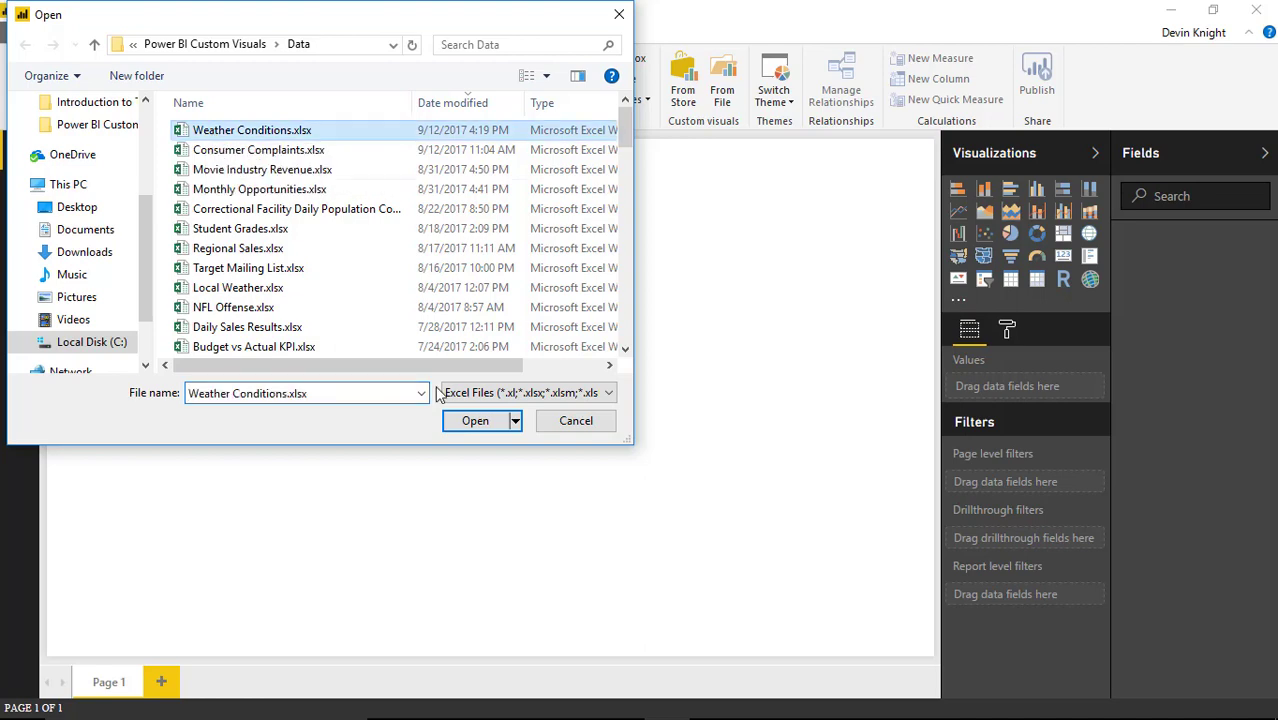
left_click(476, 421)
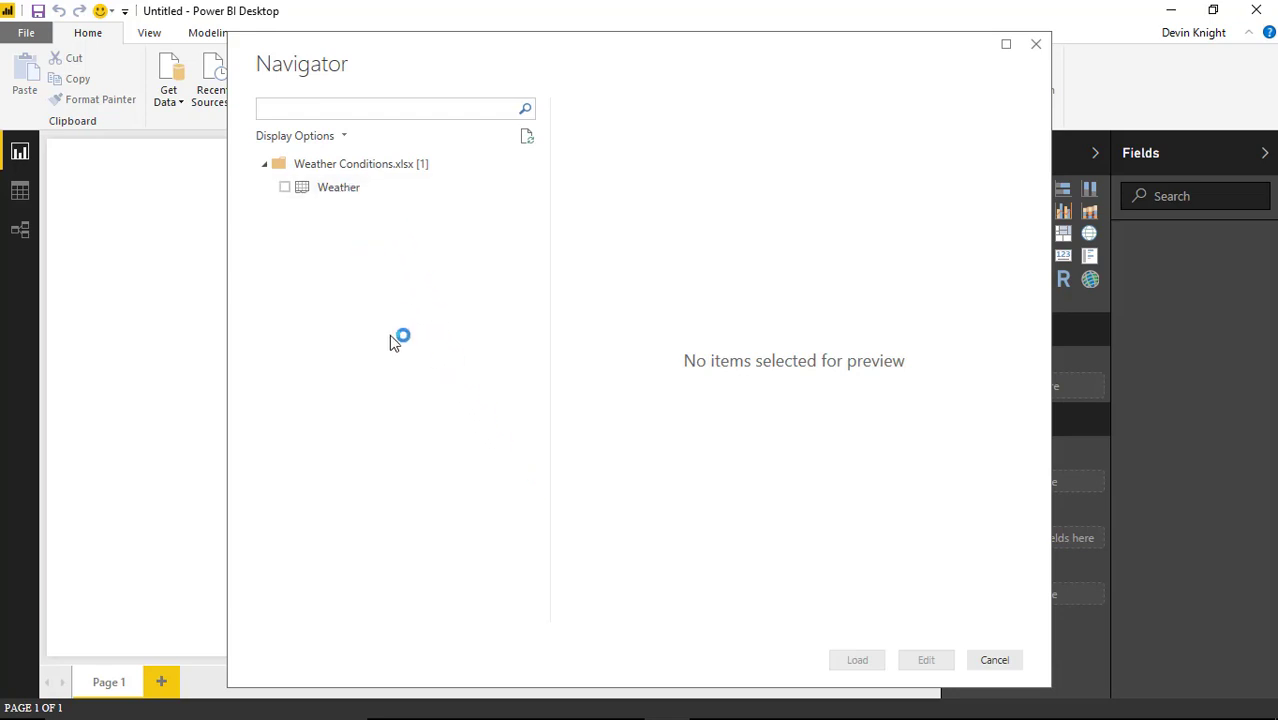
left_click(285, 188)
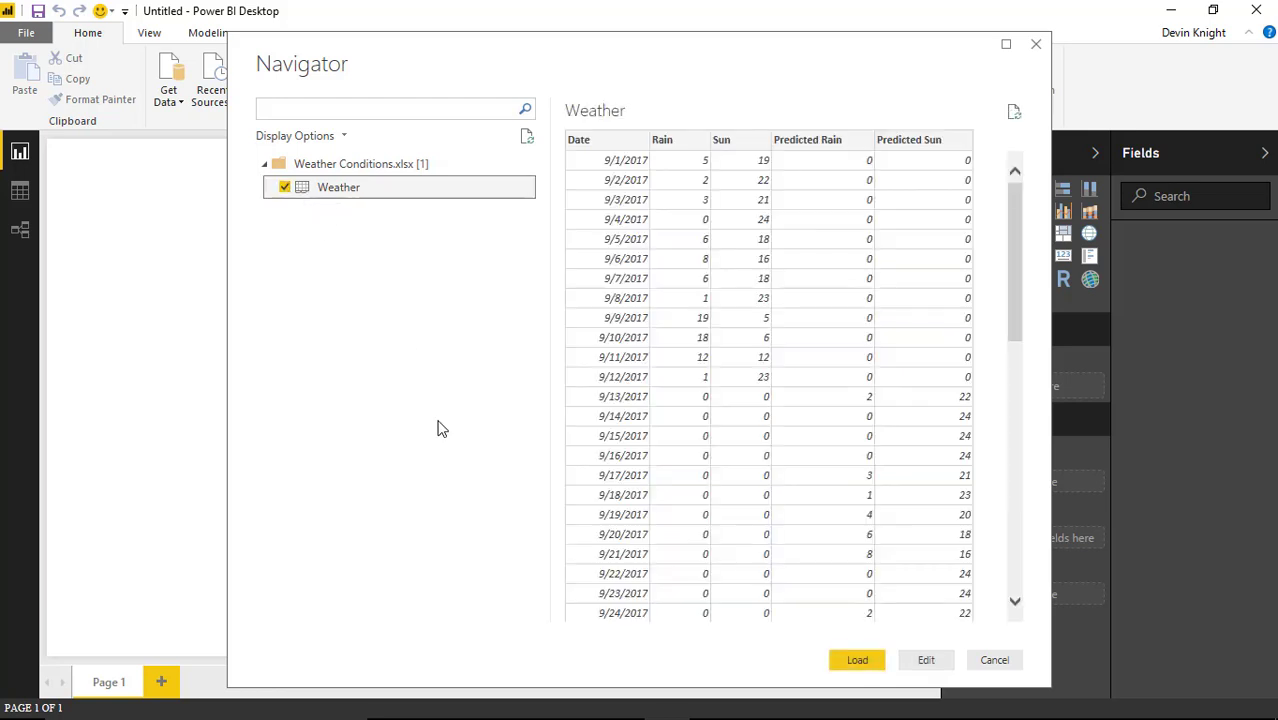
left_click(858, 660)
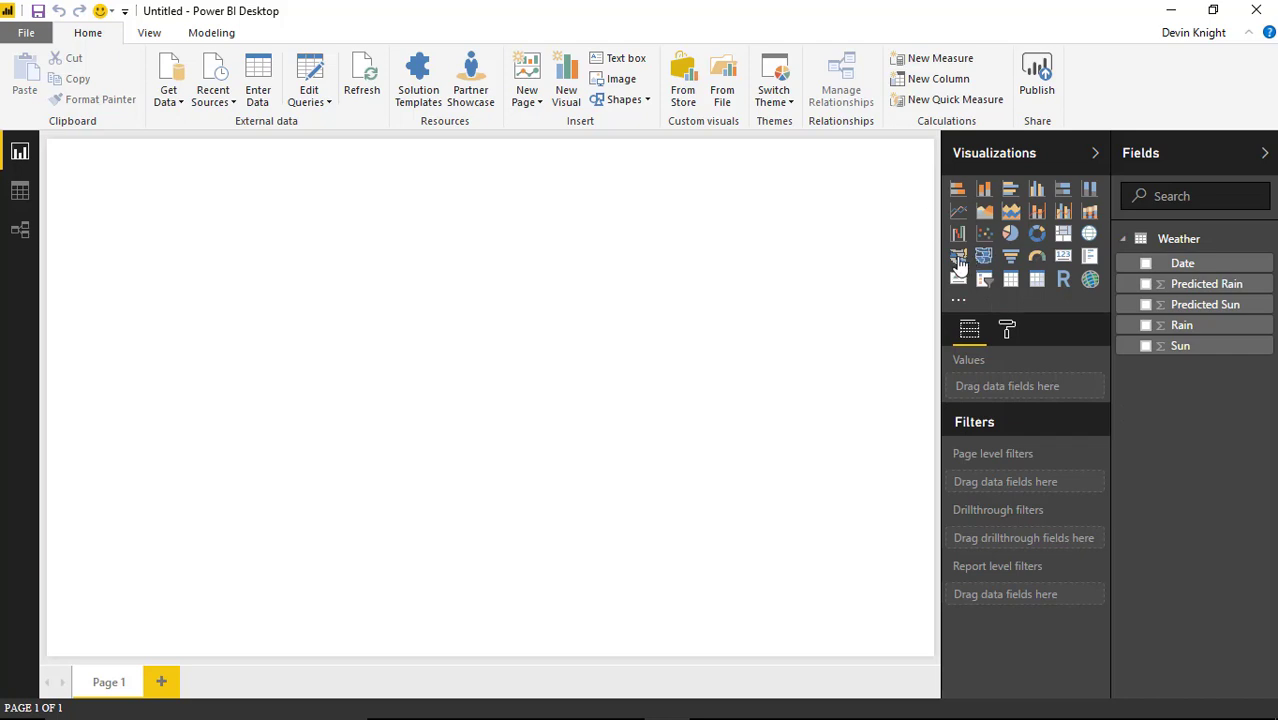
Search the custom visuals store for "custom calendar" and import Custom Calendar by Akvelon.
left_click(683, 91)
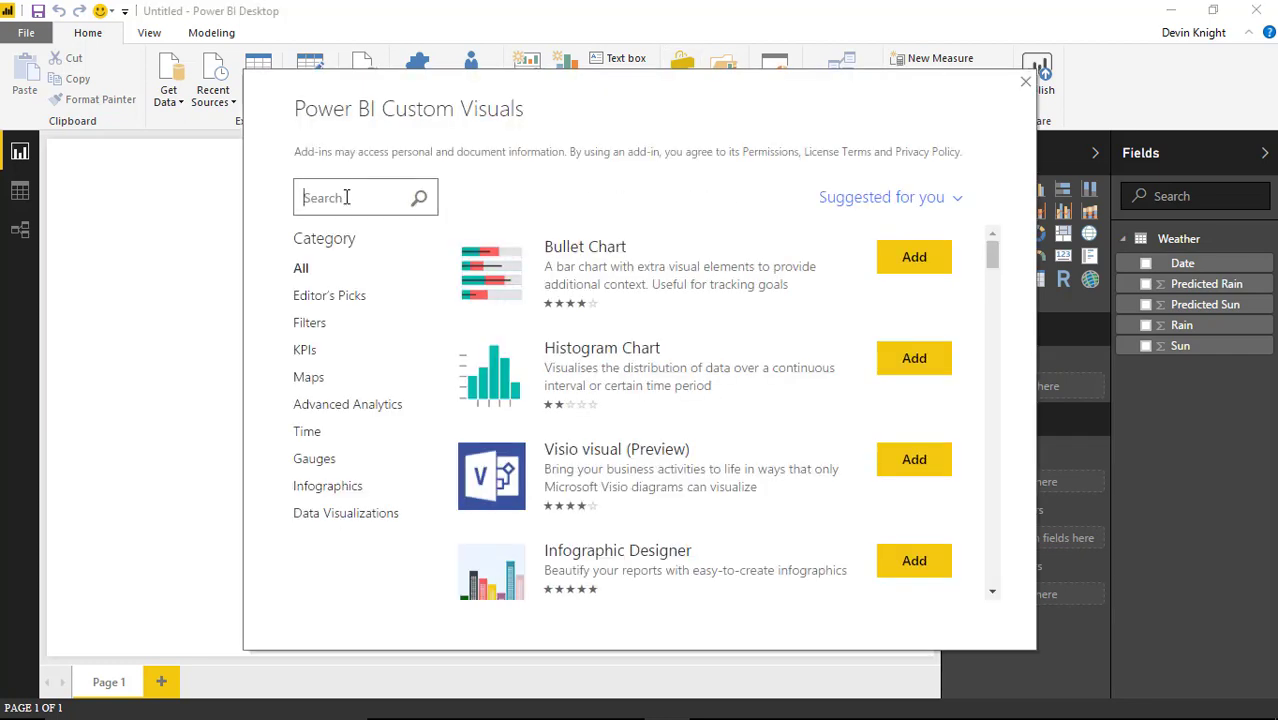
left_click(389, 202)
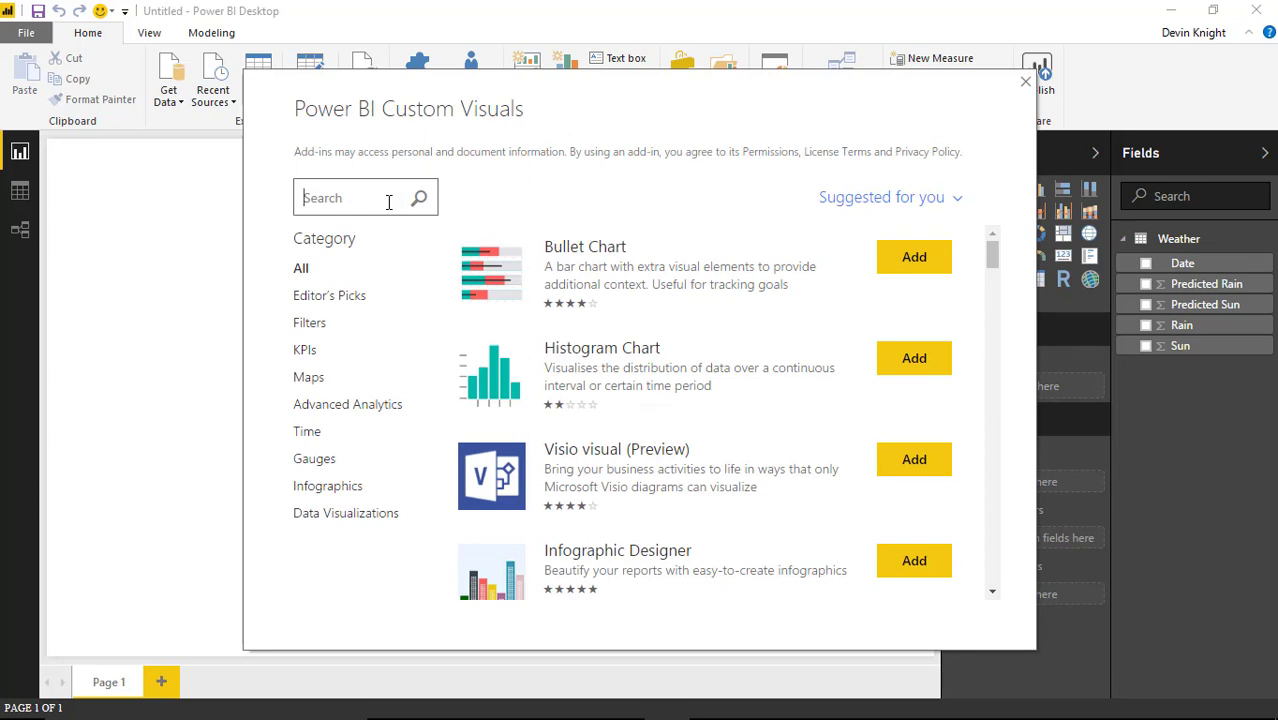
type("custom calendar")
key("Return")
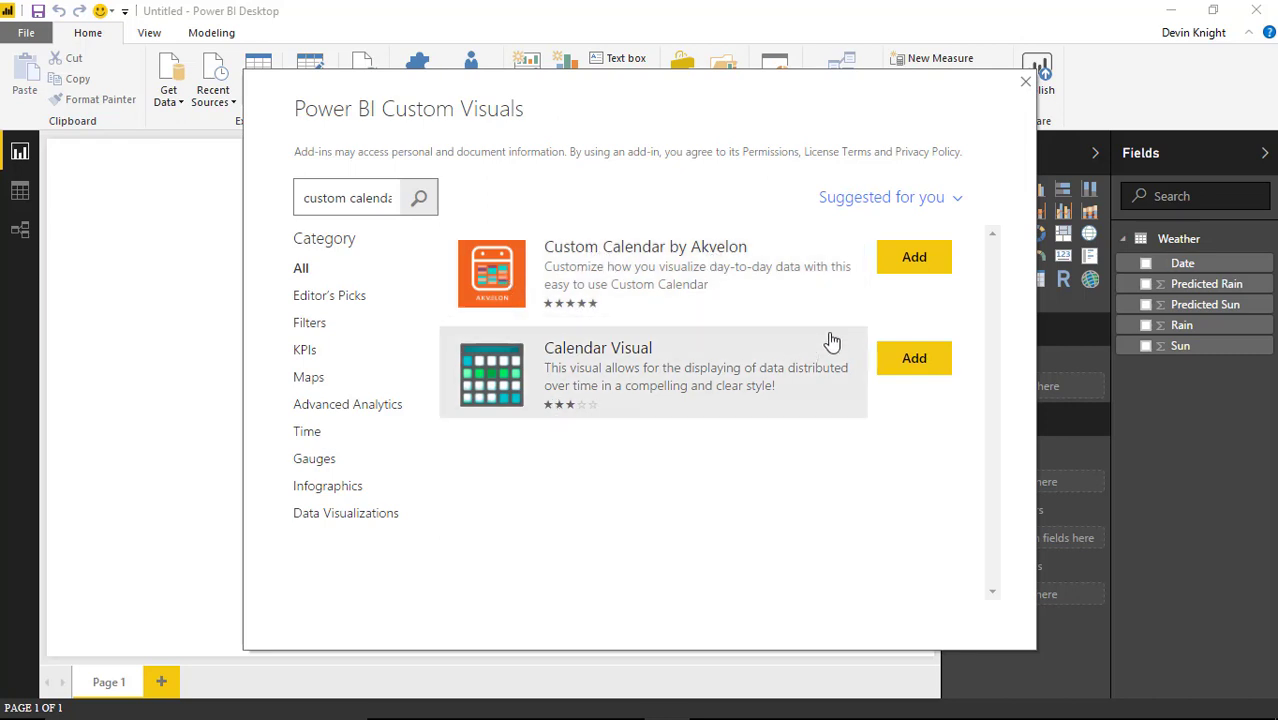
left_click(910, 265)
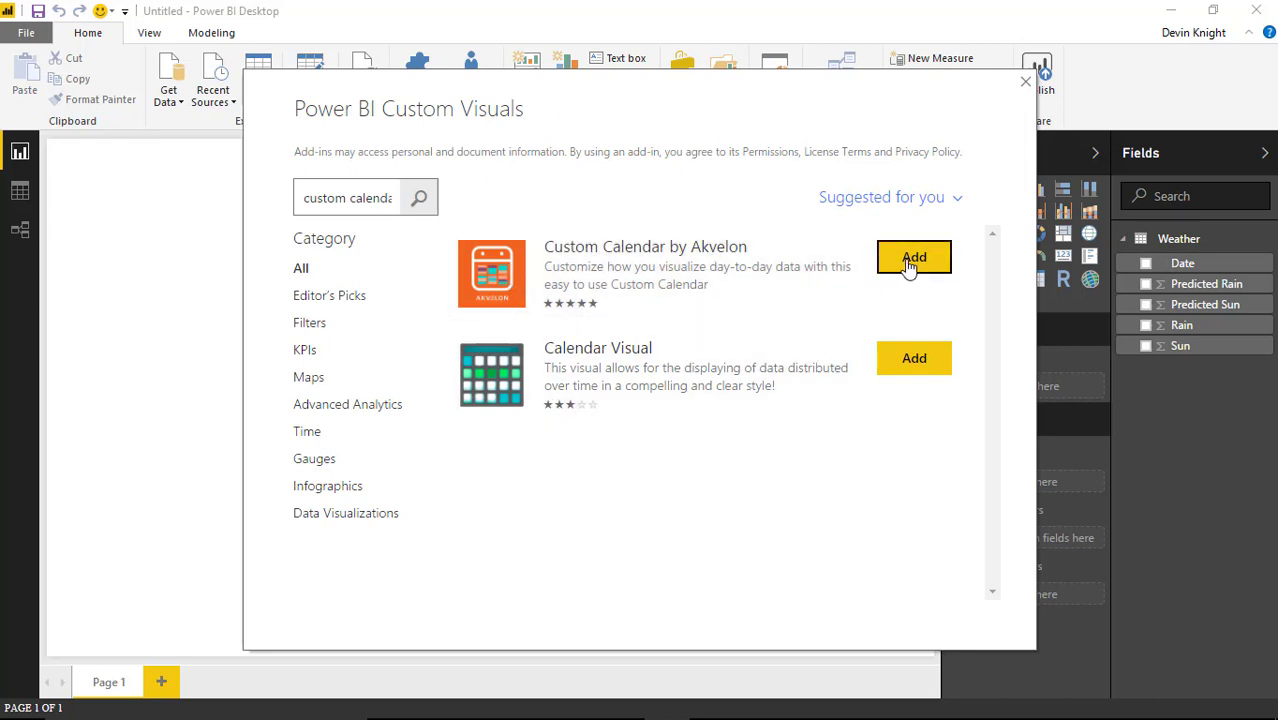
left_click(910, 262)
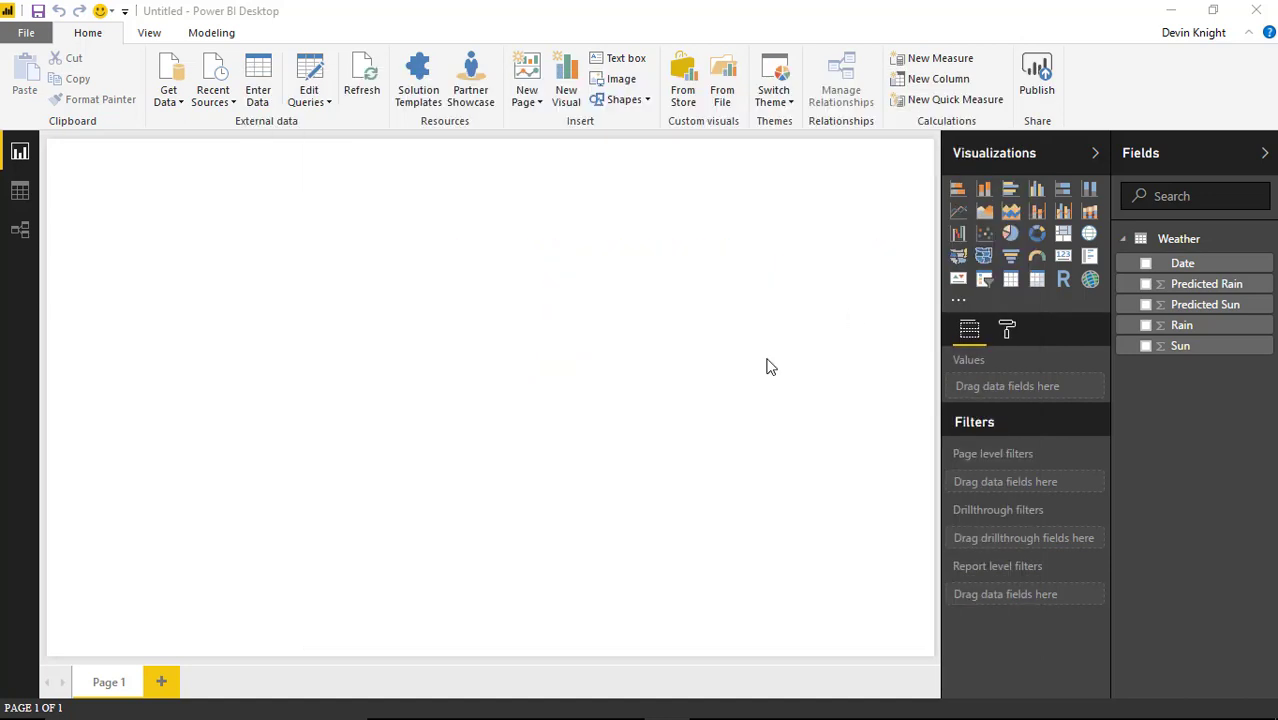
left_click(799, 400)
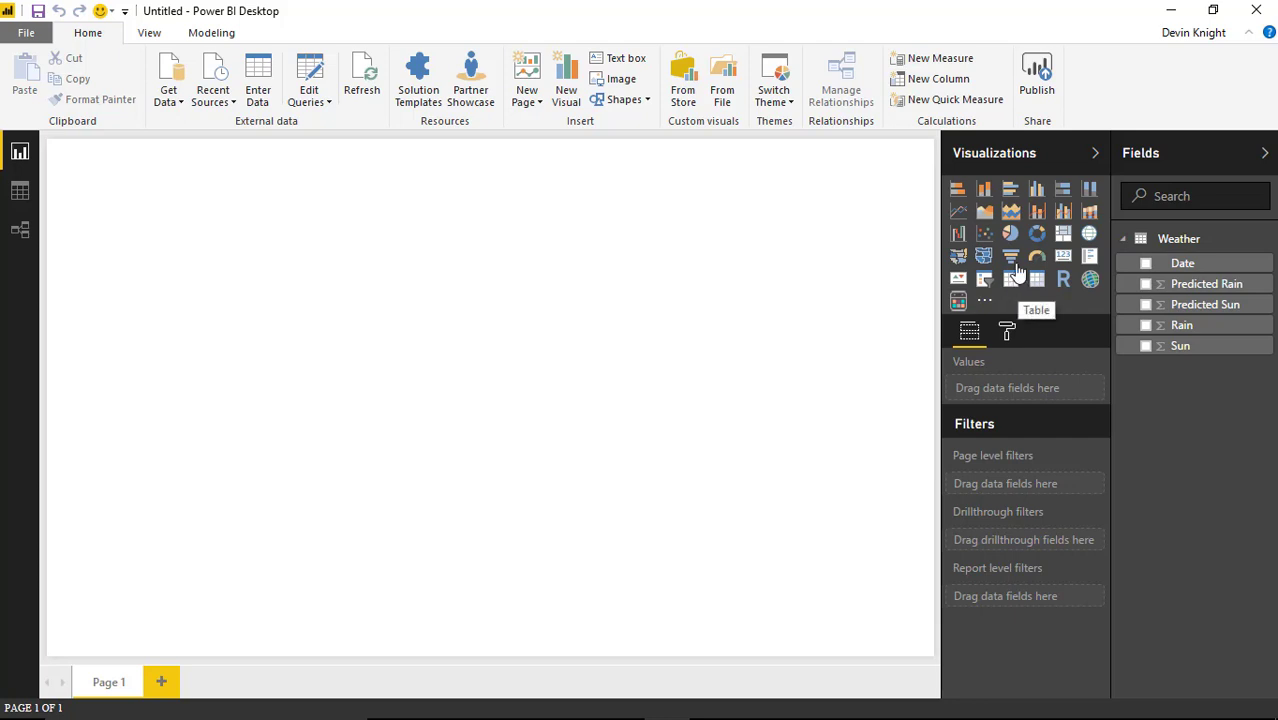
Place the Custom Calendar visual on the page and enlarge it to fill most of the canvas down to its lower edge.
left_click(957, 302)
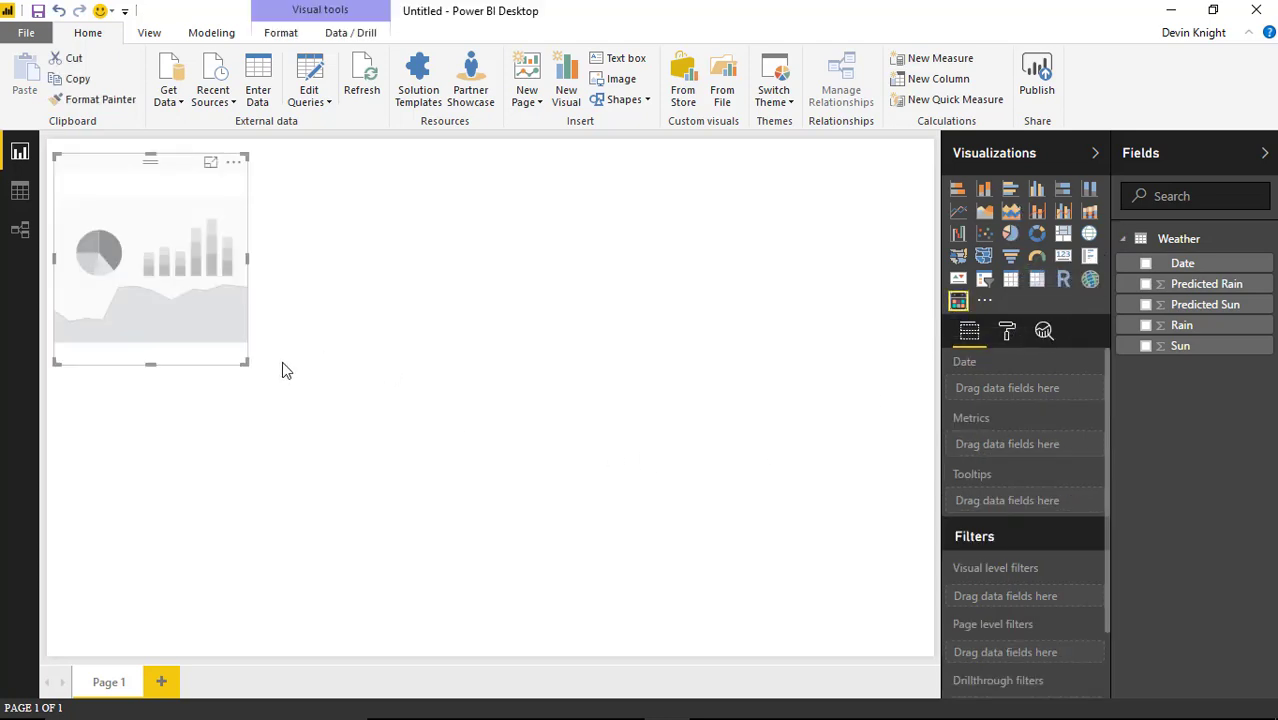
left_click_drag(249, 366, 733, 654)
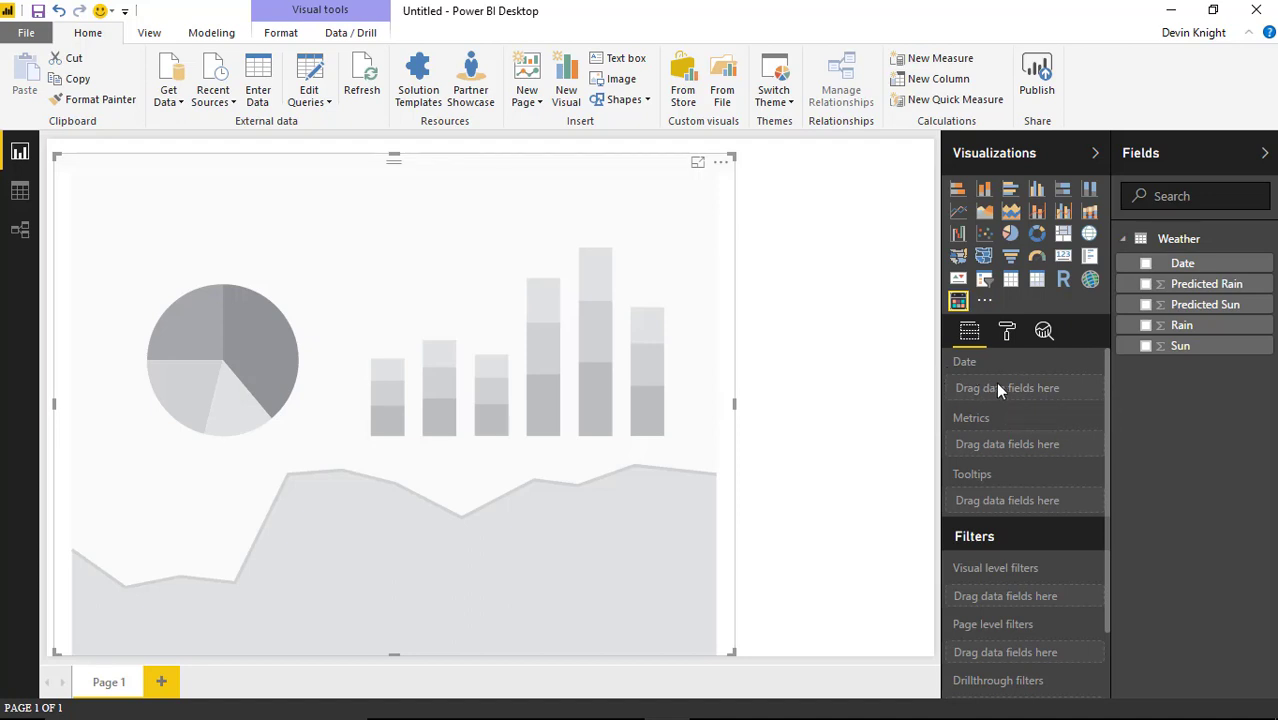
Assign Date to the calendar's date and Rain, Sun, Predicted Sun and Predicted Rain, in that order, as its metrics.
left_click(1145, 263)
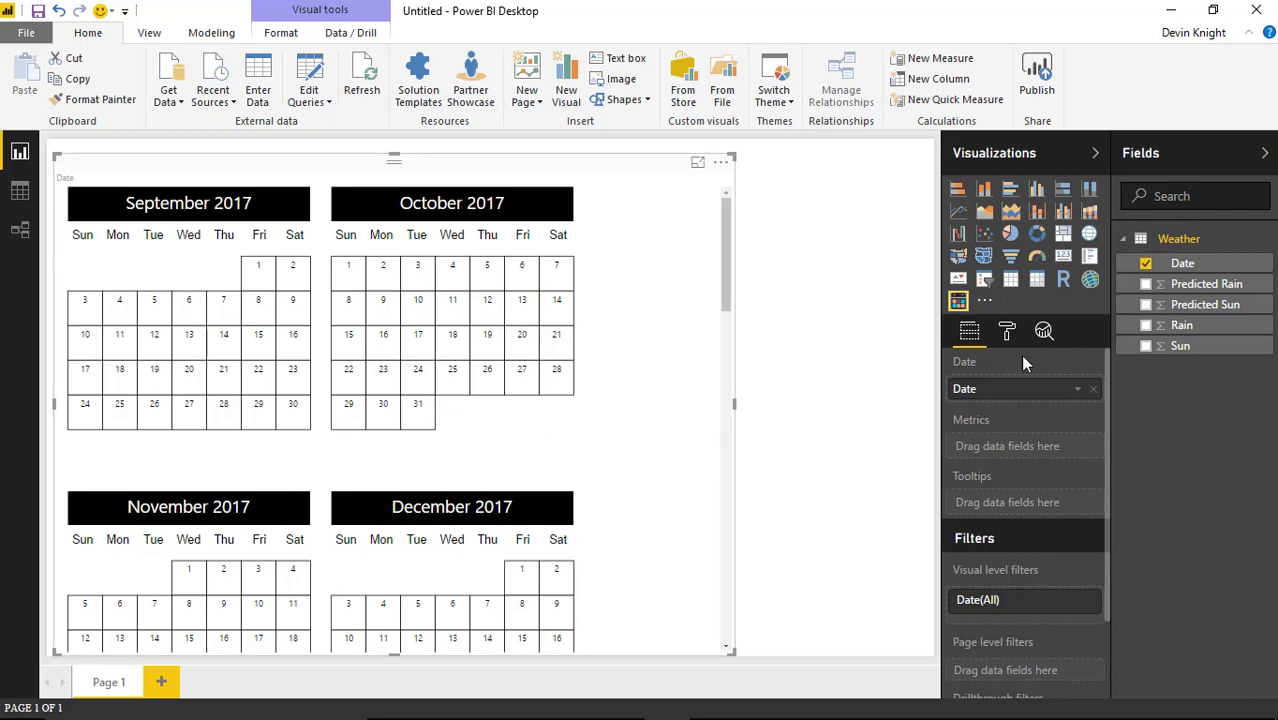
left_click(1146, 326)
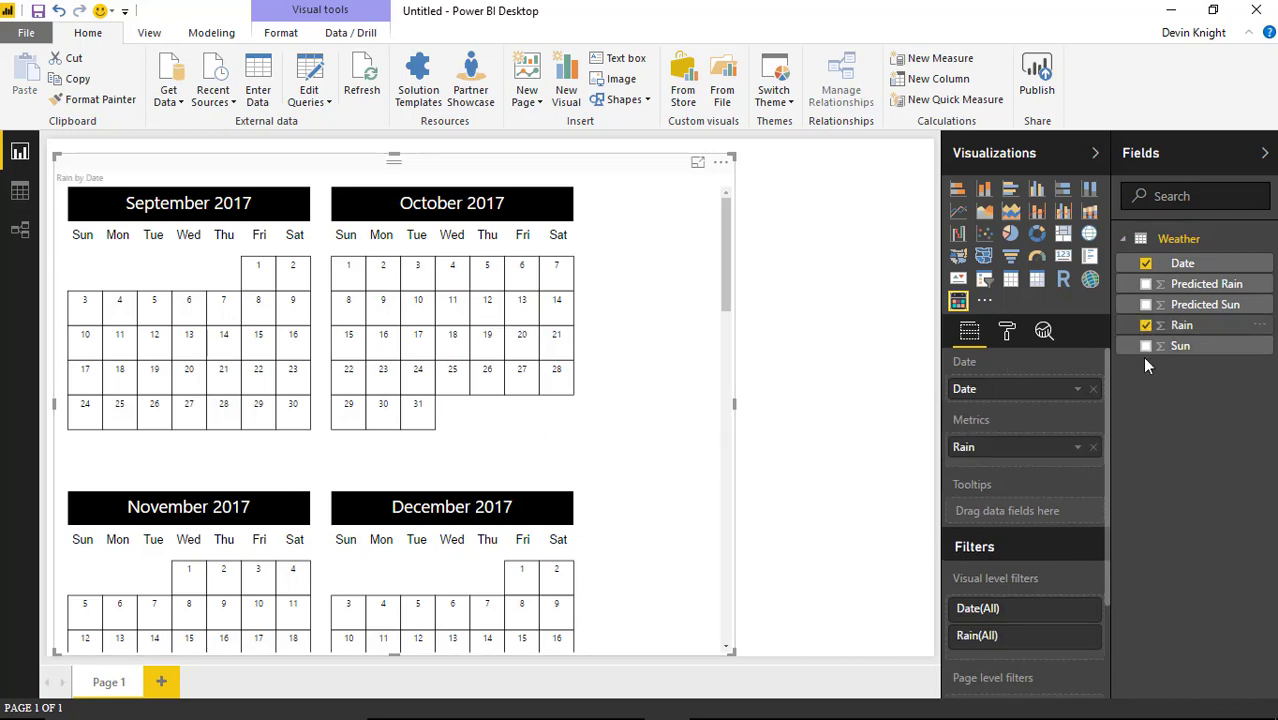
left_click(1146, 346)
left_click(1146, 304)
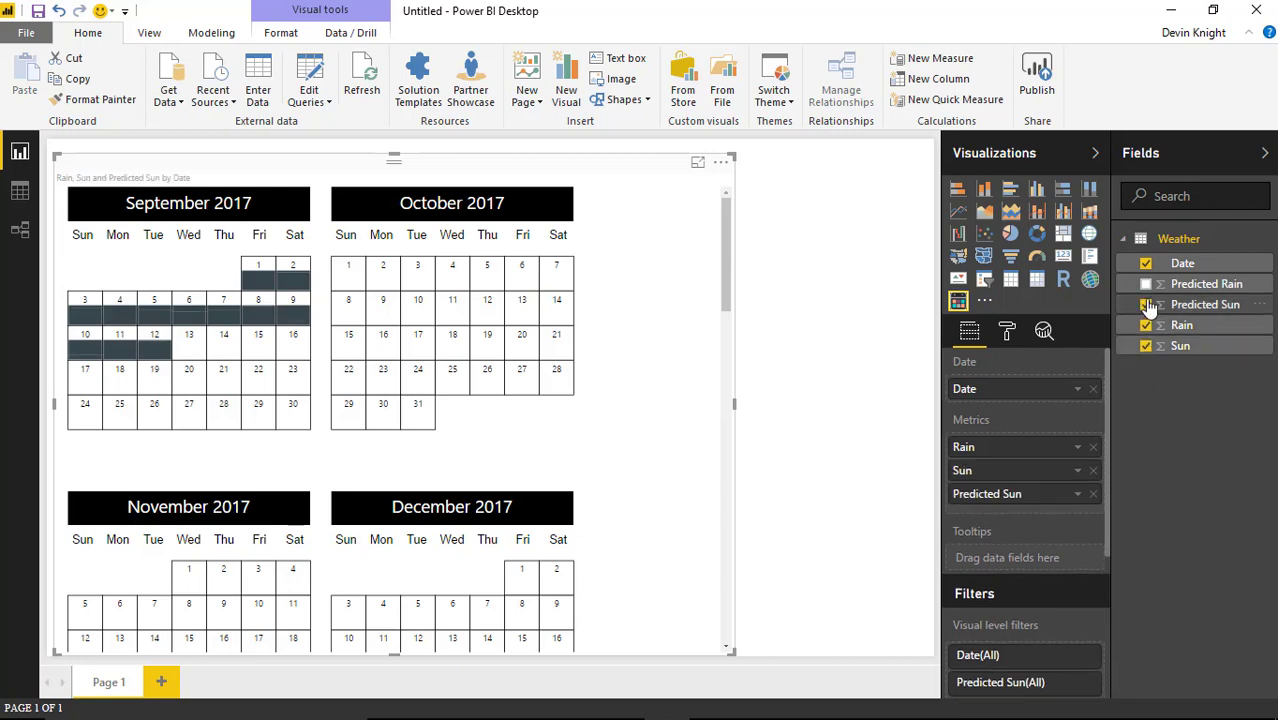
left_click(1146, 284)
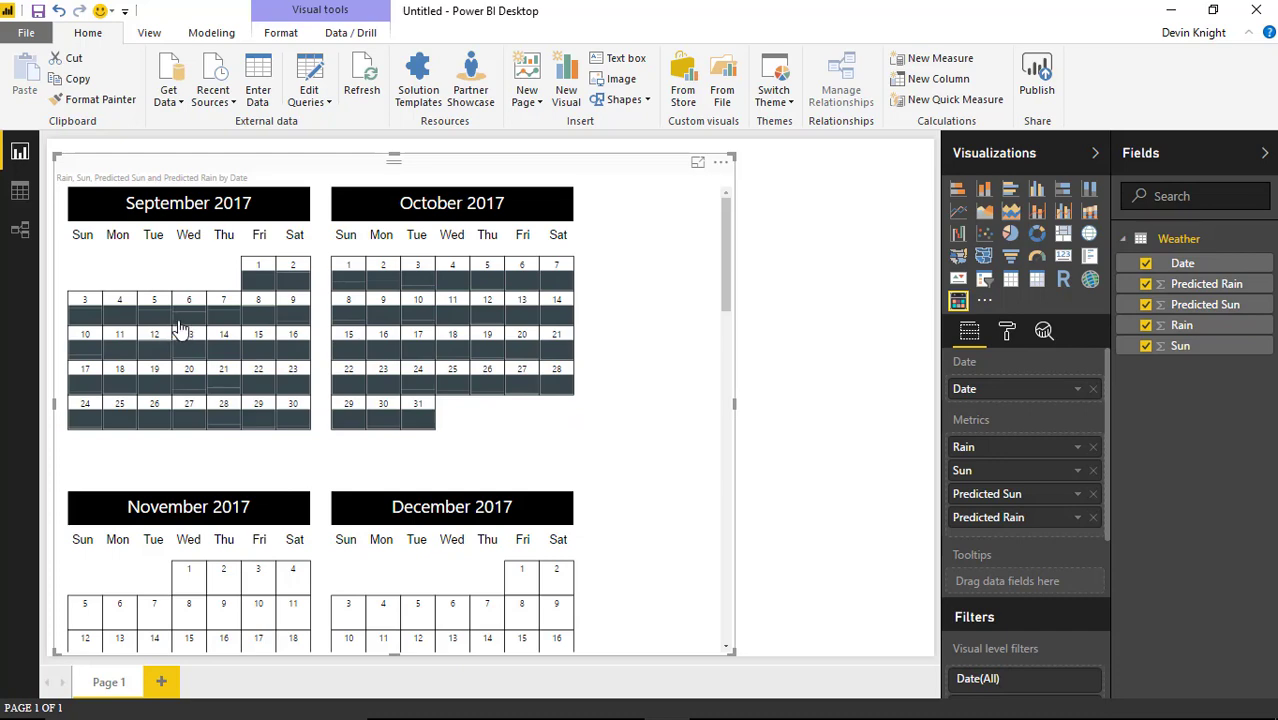
mouse_move(193, 343)
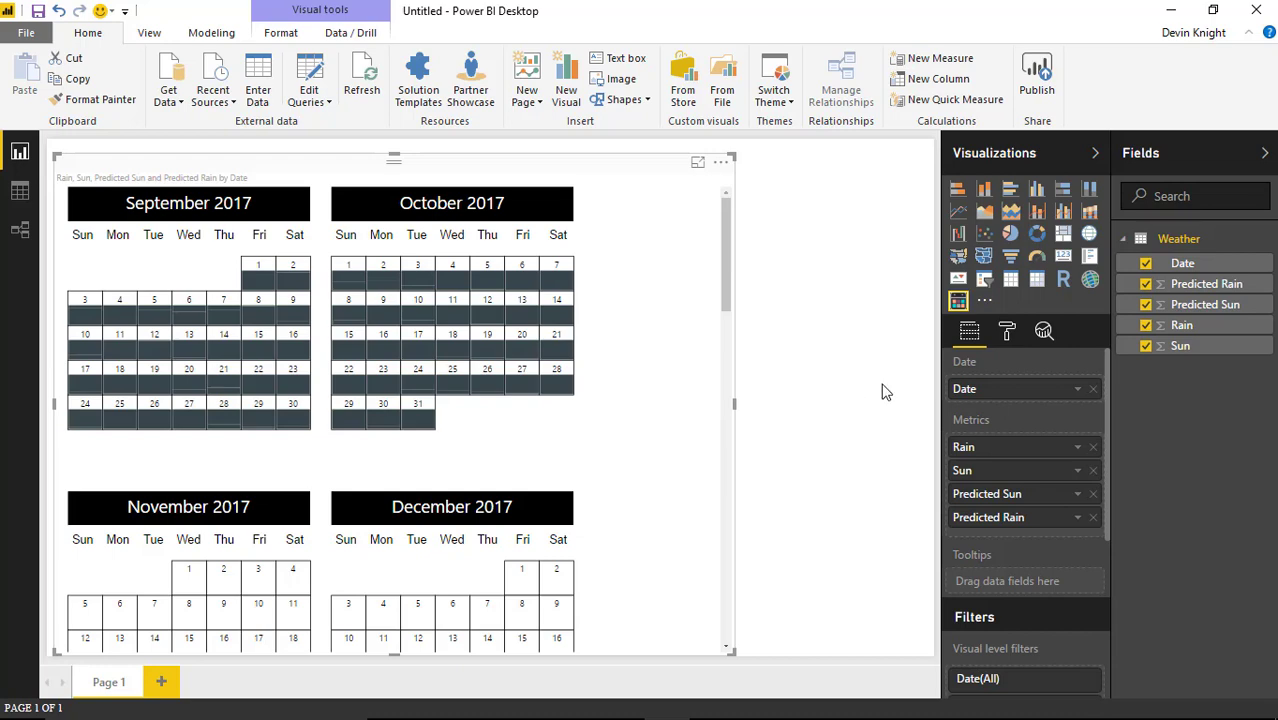
Examine the calendar's General and Metrics formatting options and compare the metric colour entries with the assigned fields.
left_click(1006, 336)
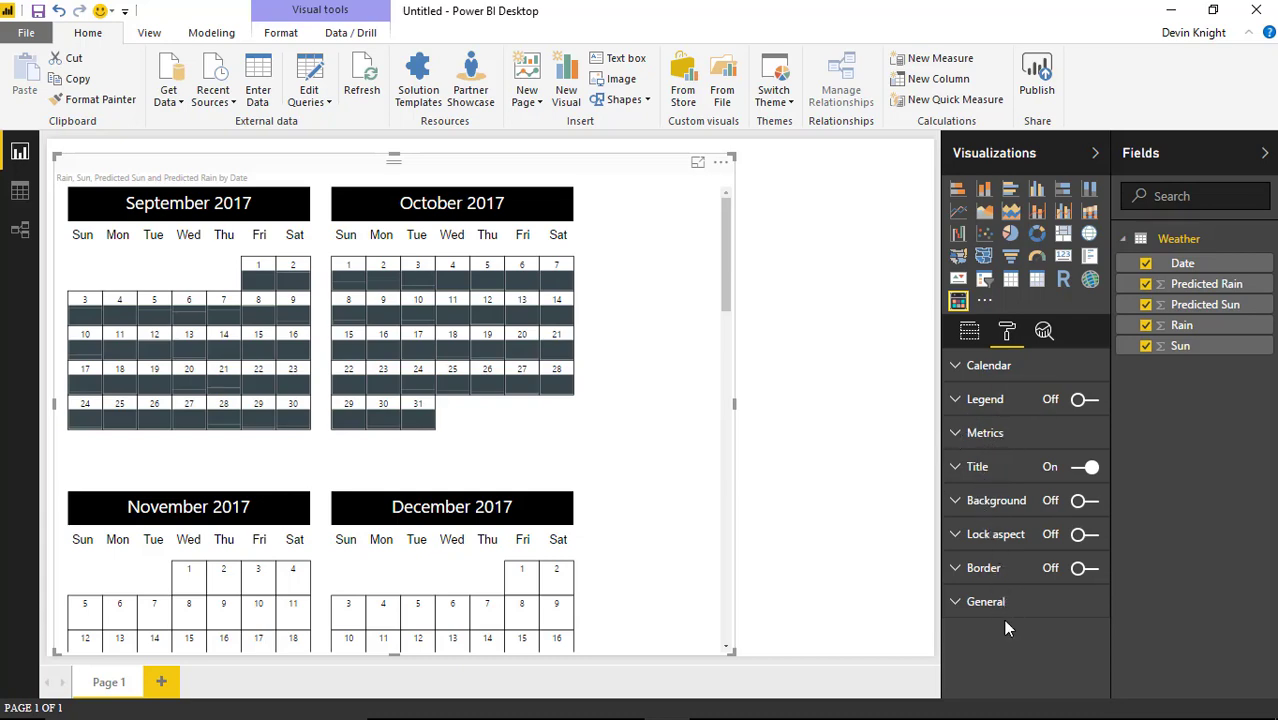
left_click(960, 605)
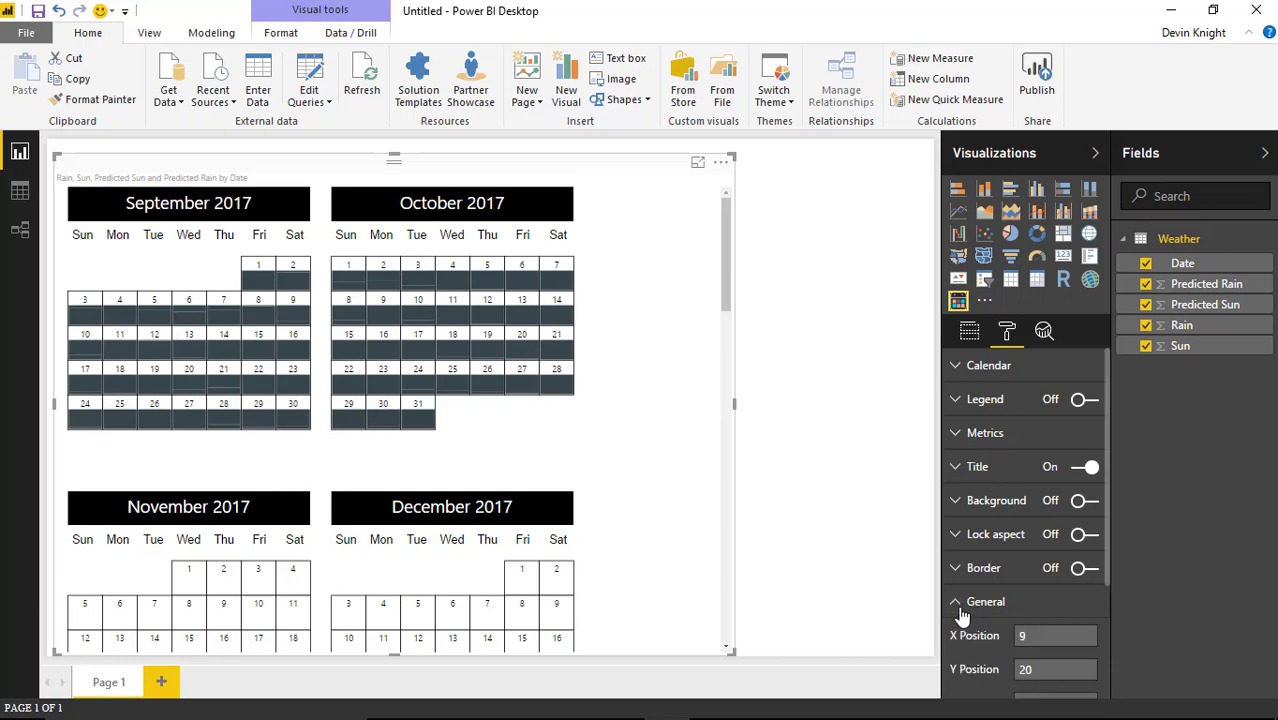
scroll(960, 615, "down", 3)
scroll(974, 605, "up", 3)
left_click(953, 603)
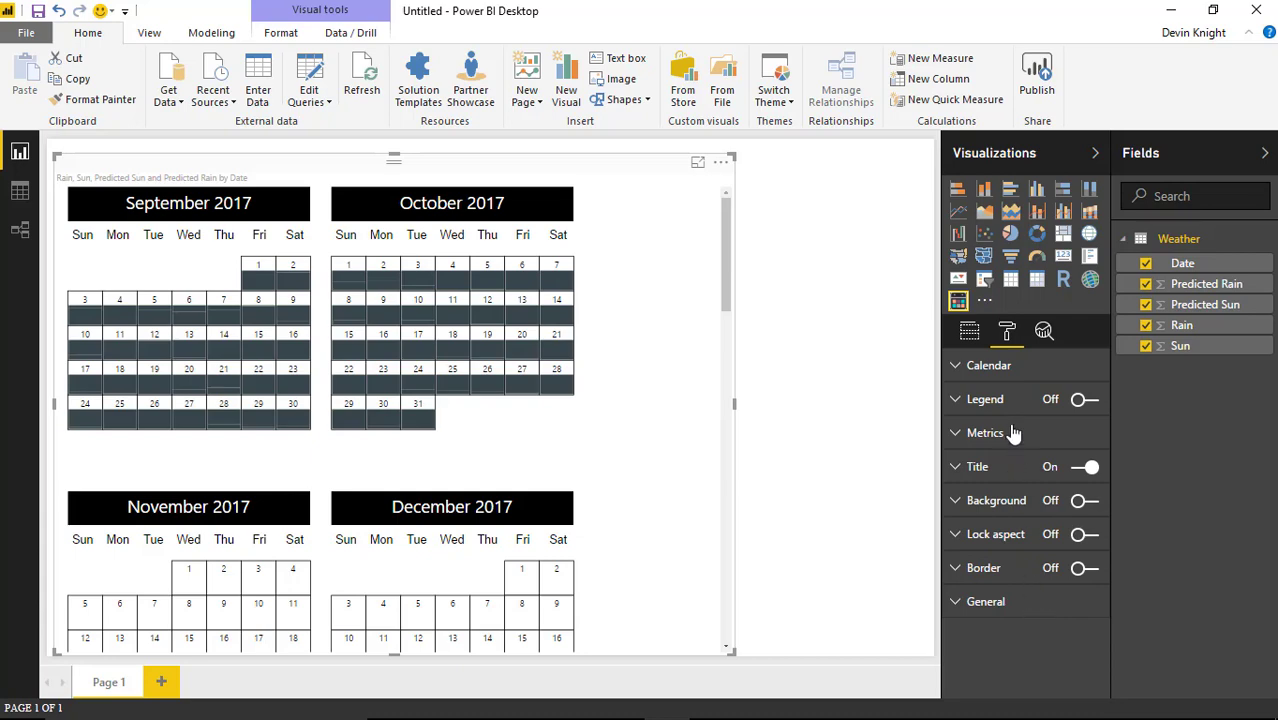
left_click(953, 437)
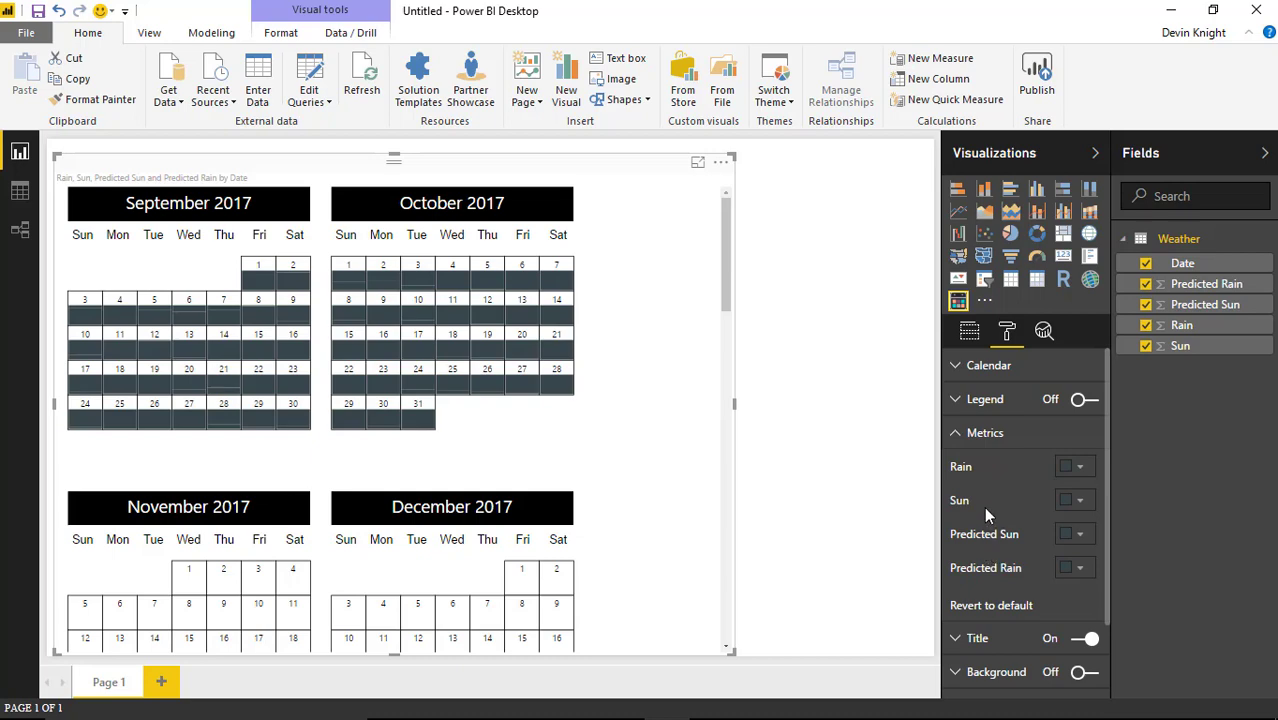
left_click(970, 331)
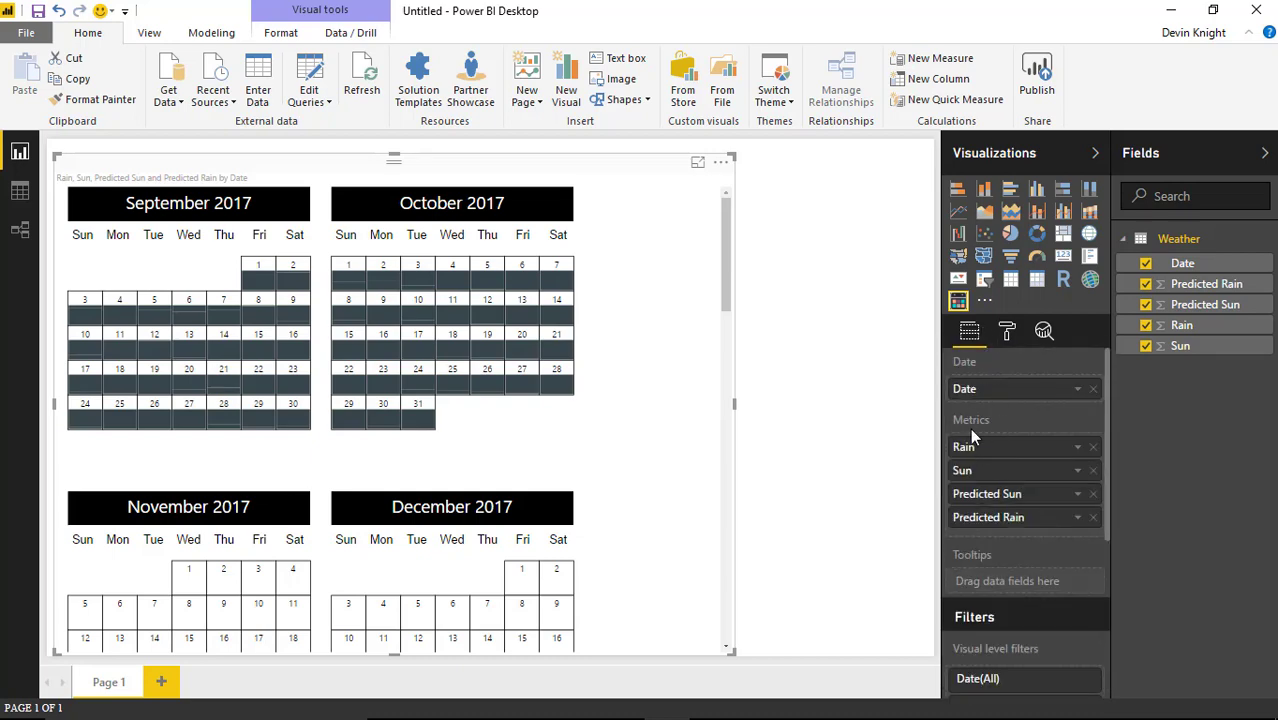
left_click(1010, 332)
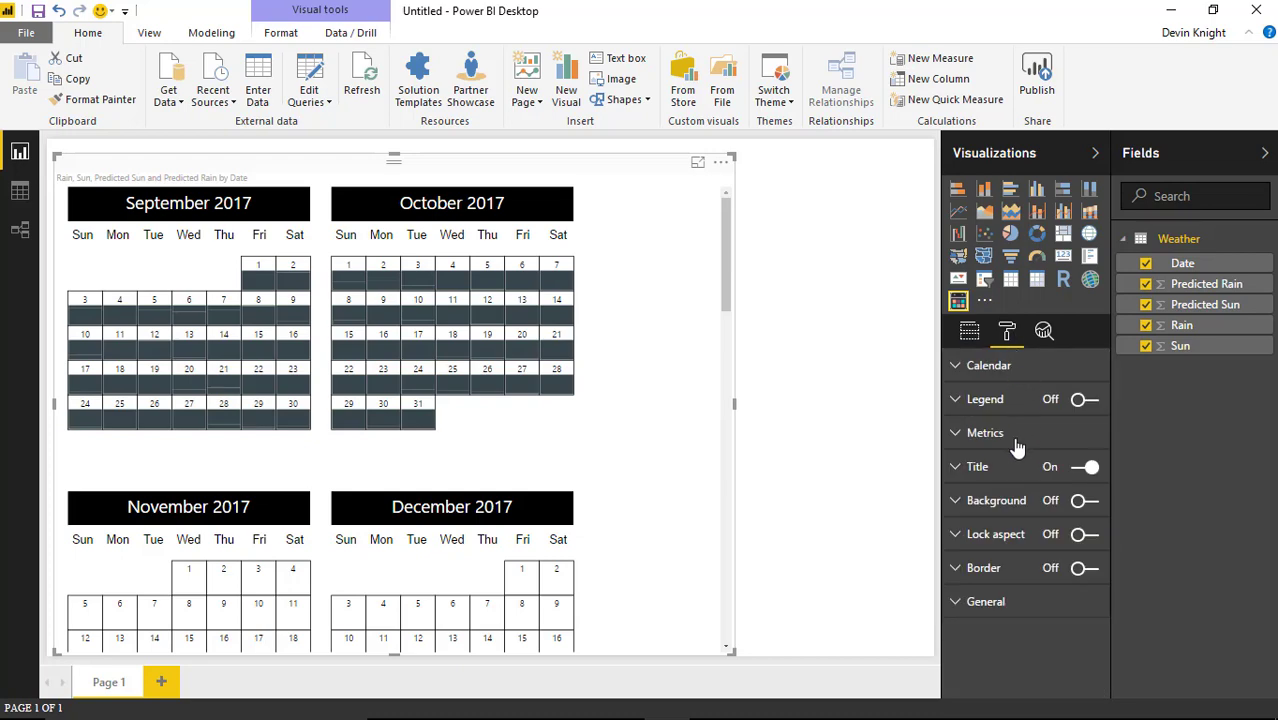
Set the calendar's Rain metric colour to light blue and its Sun metric colour to yellow.
left_click(1016, 440)
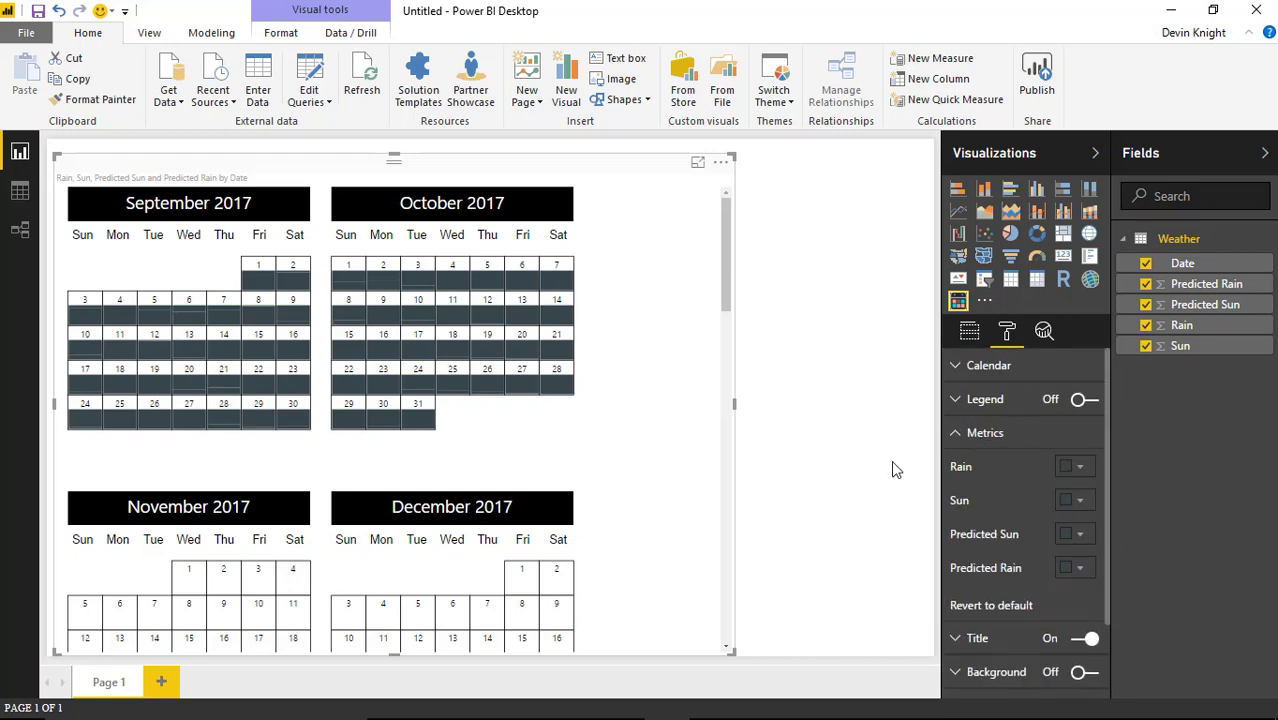
left_click(1088, 472)
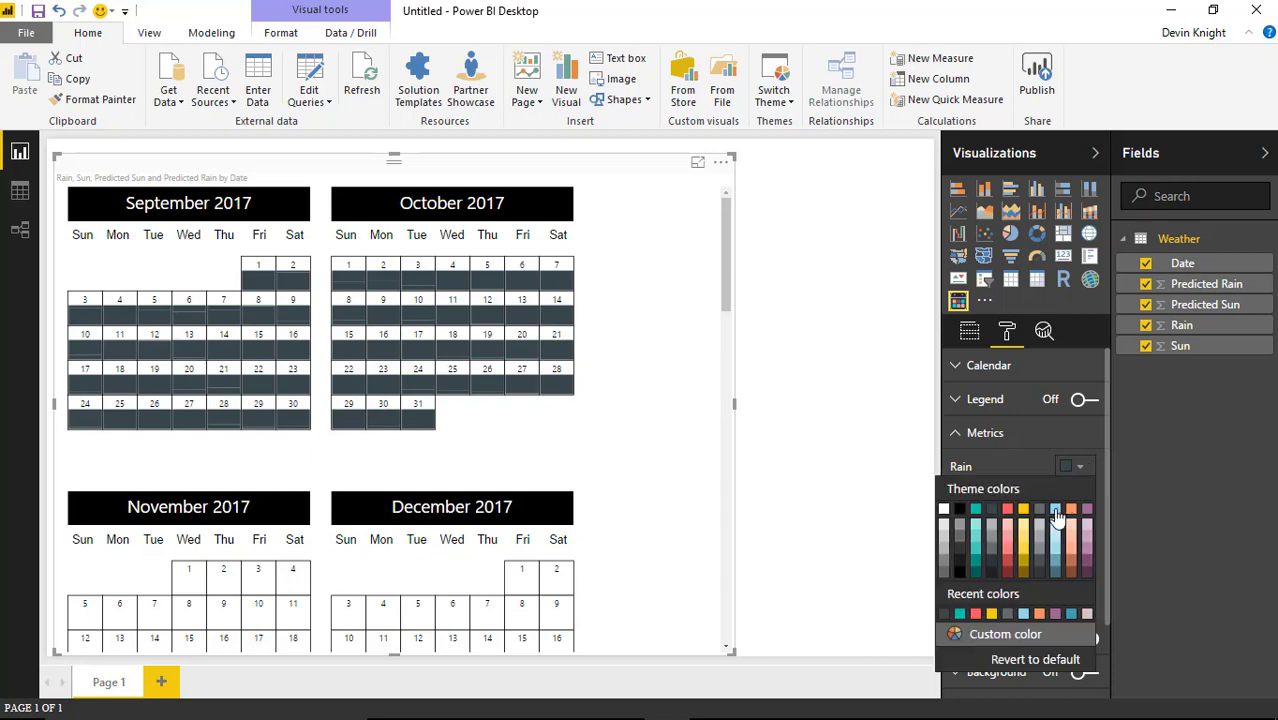
left_click(1053, 512)
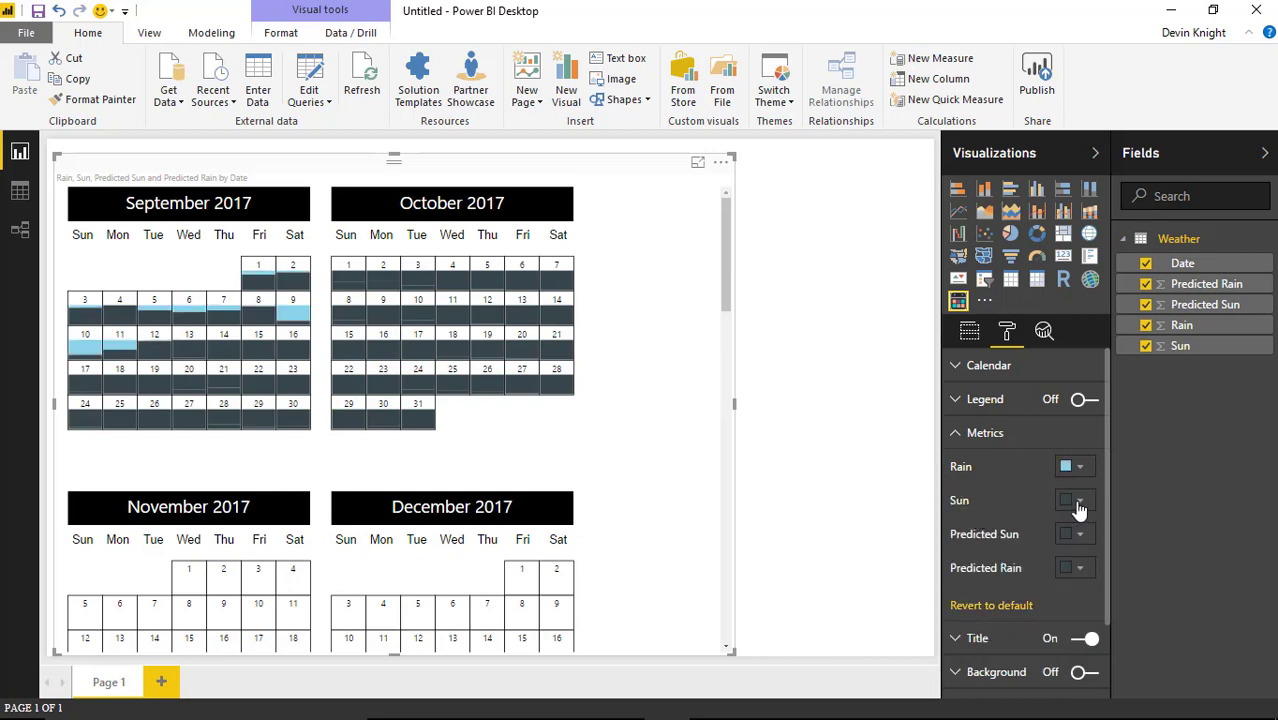
left_click(1075, 500)
left_click(1032, 548)
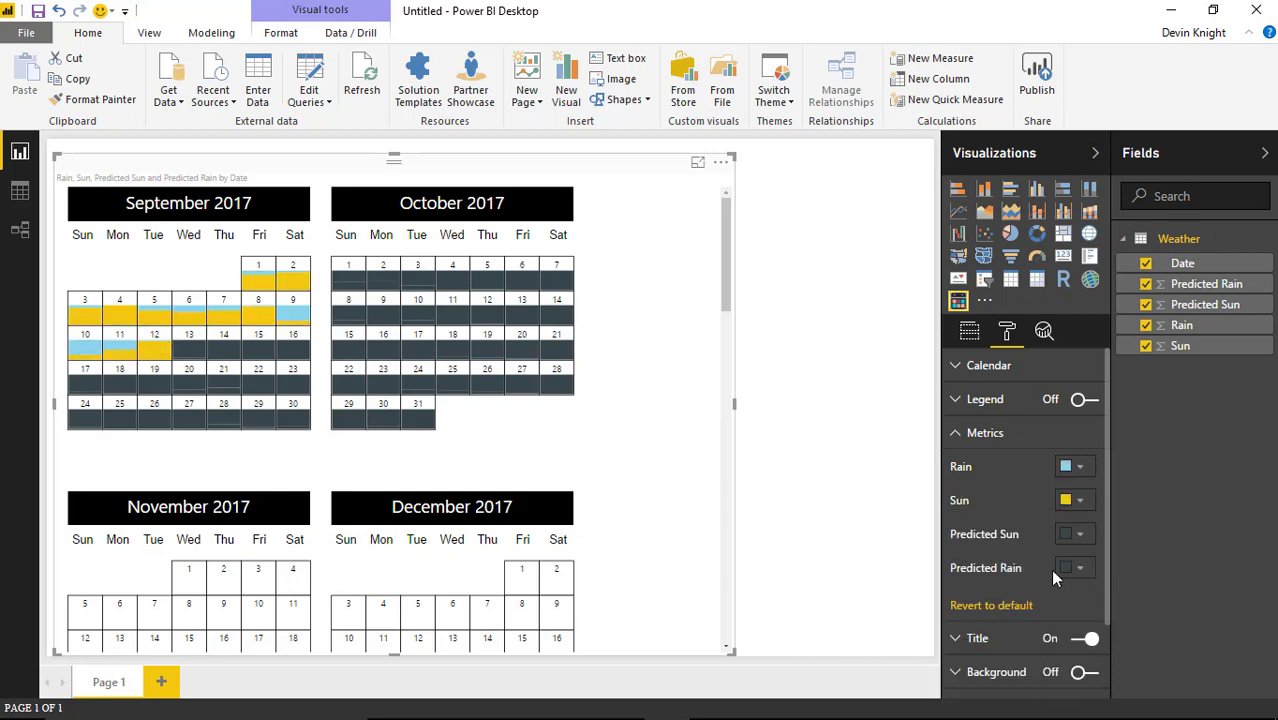
Set the Predicted Sun metric colour to the darkest yellow shade and Predicted Rain to the darkest light-blue shade.
left_click(1068, 536)
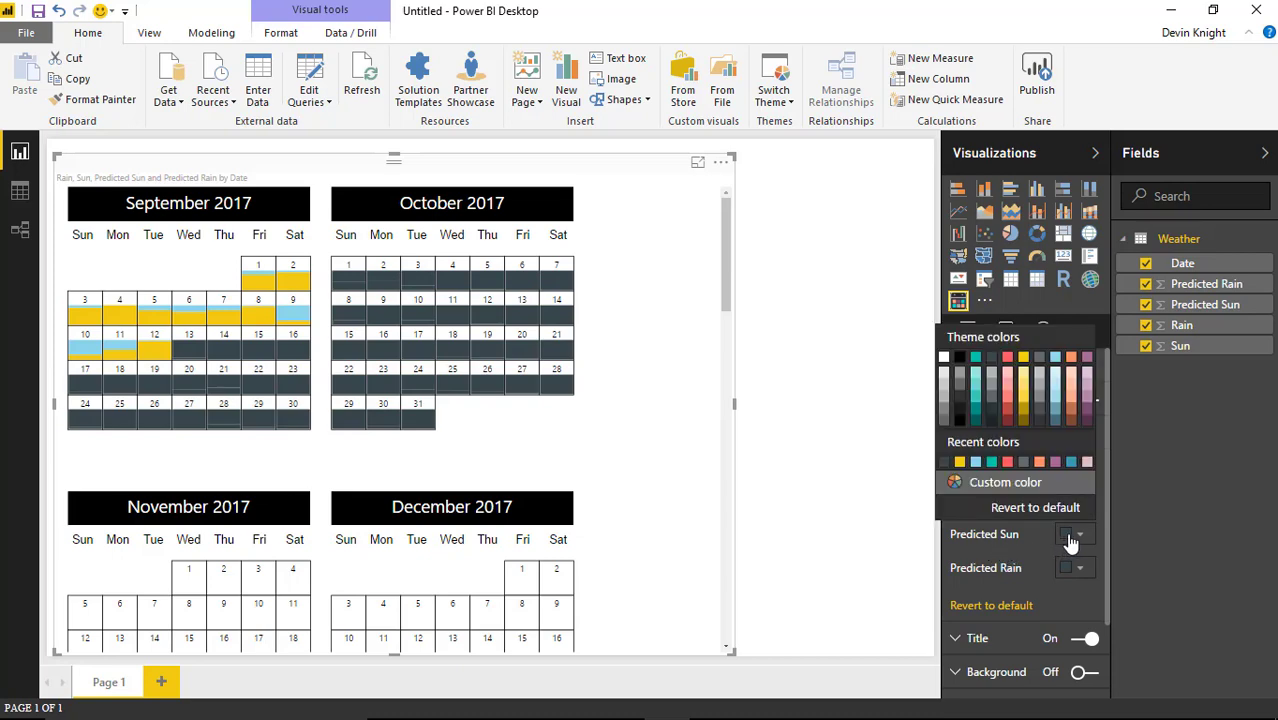
left_click(1024, 461)
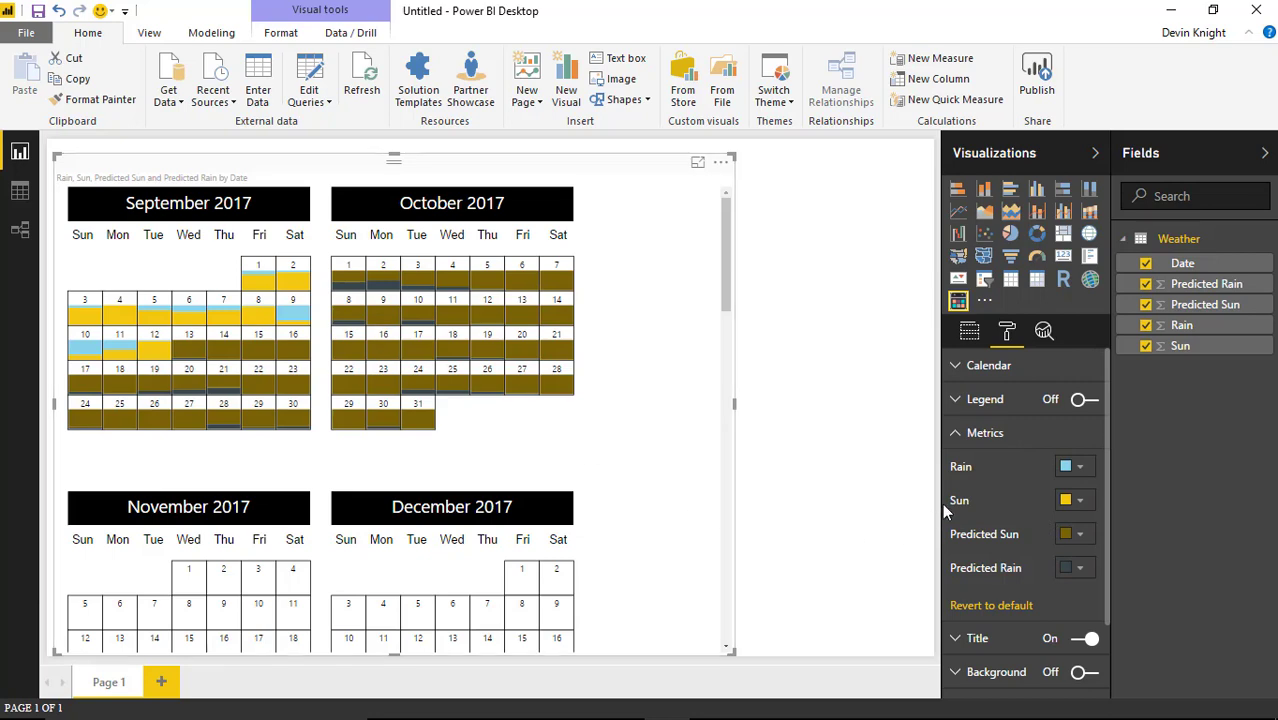
left_click(1078, 568)
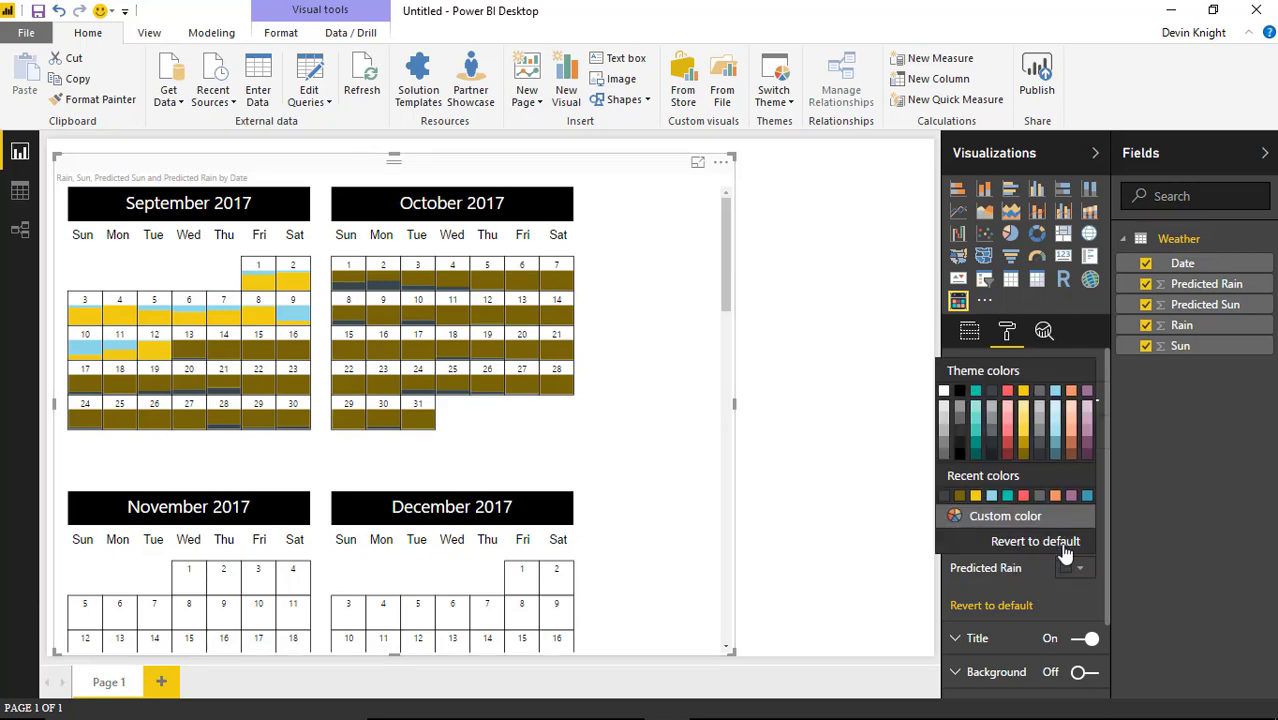
left_click(1054, 461)
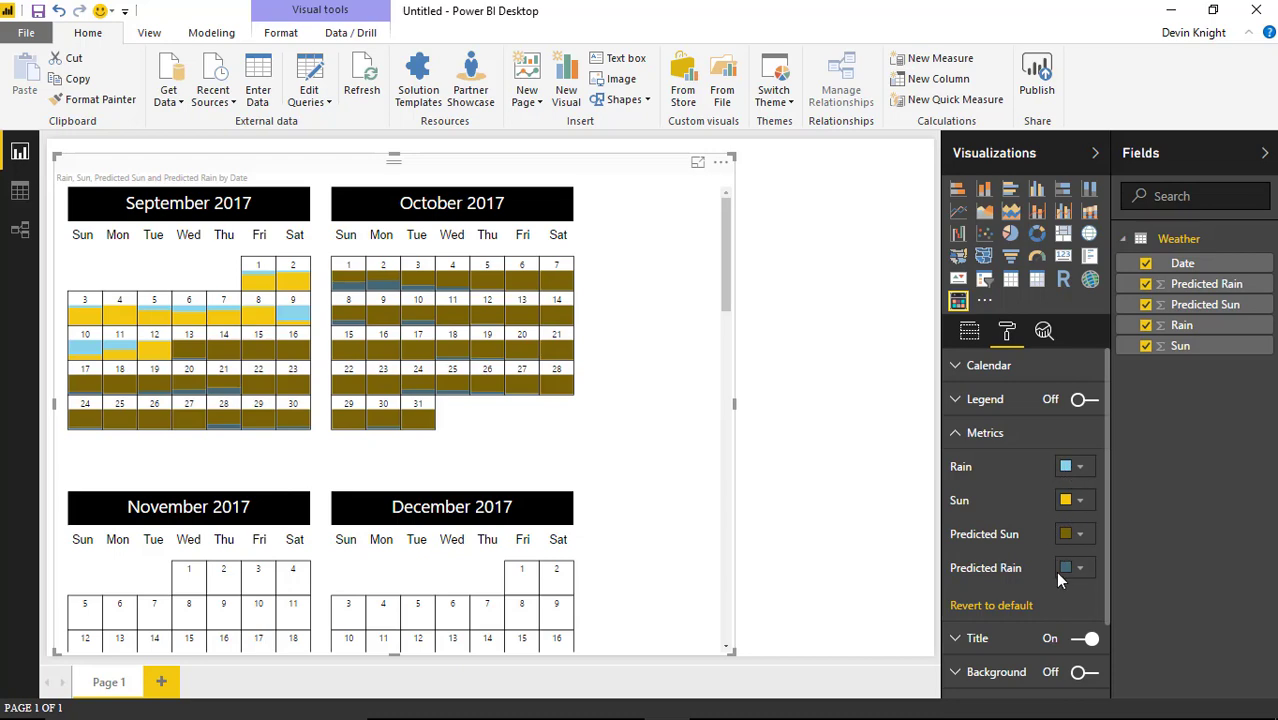
mouse_move(268, 332)
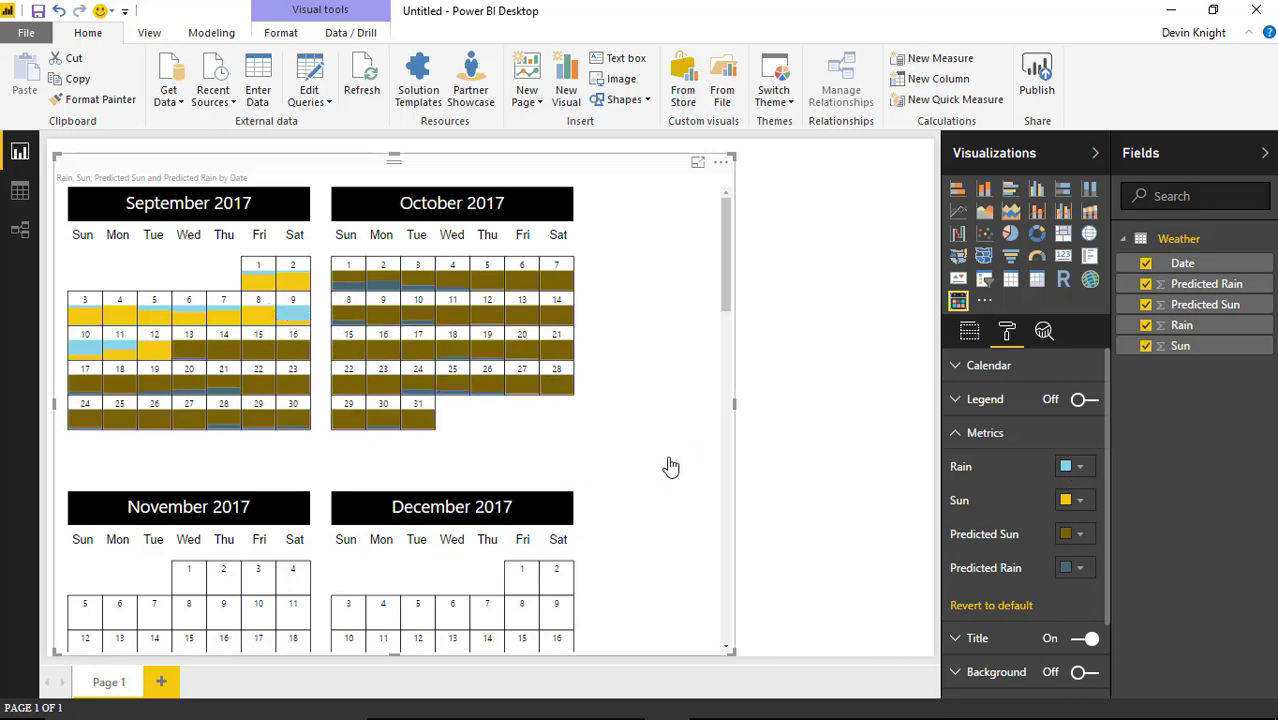
mouse_move(570, 357)
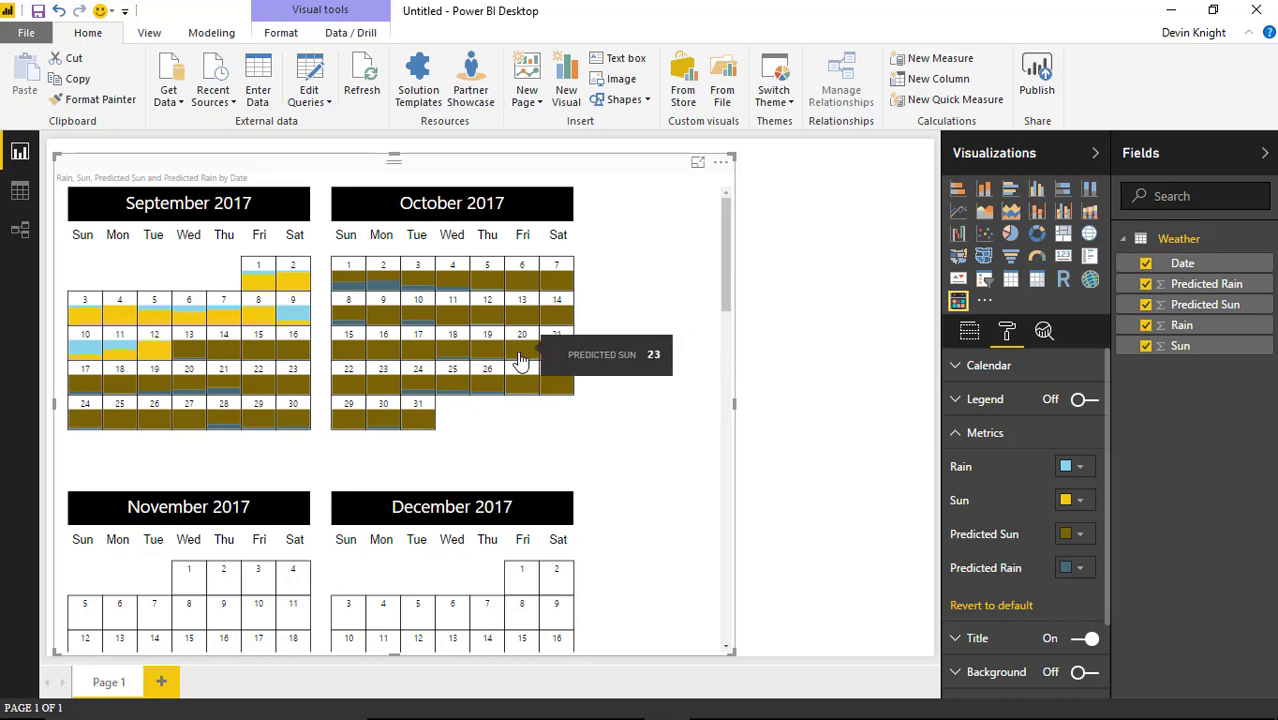
Examine the metric tooltips for individual days in the September and October 2017 calendars.
mouse_move(425, 330)
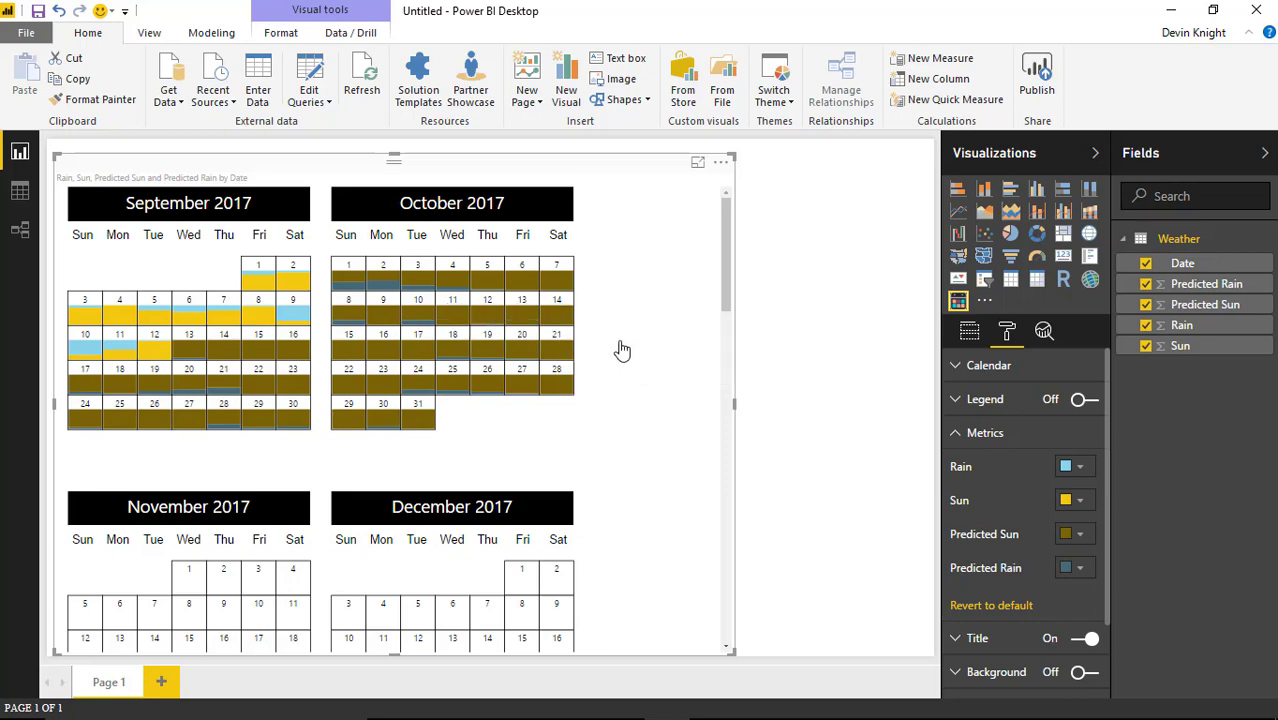
mouse_move(572, 305)
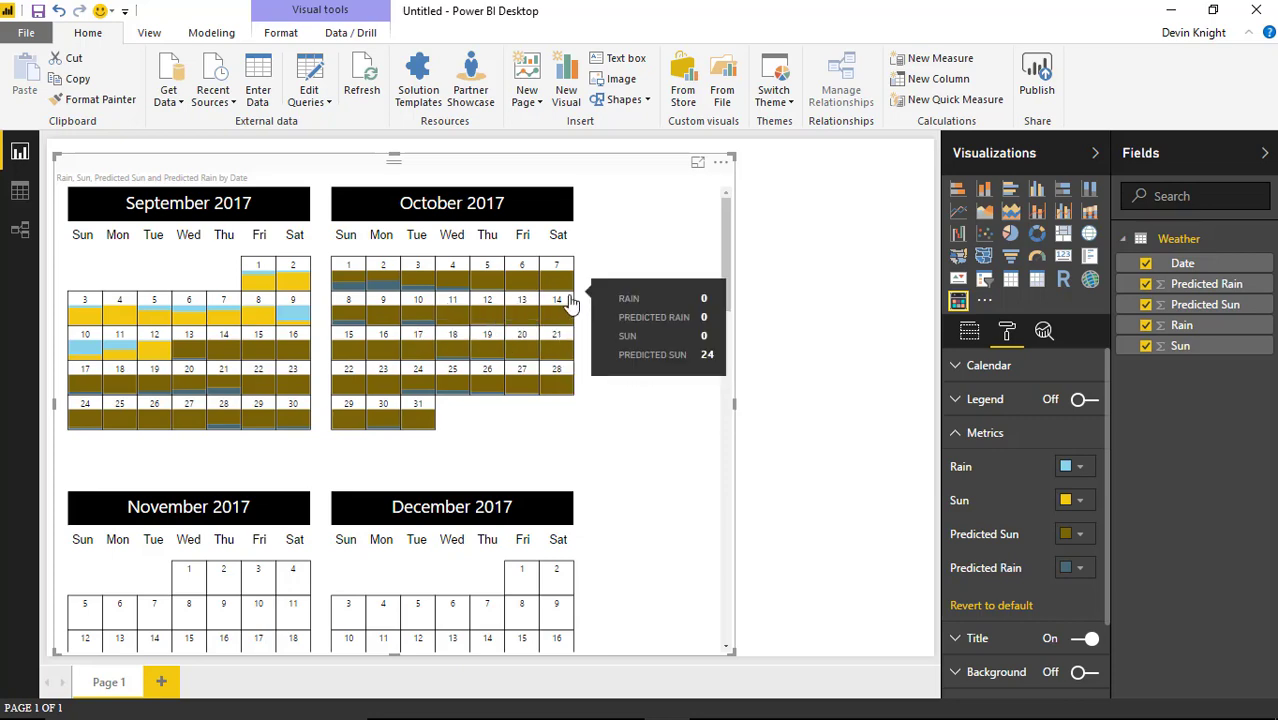
mouse_move(400, 304)
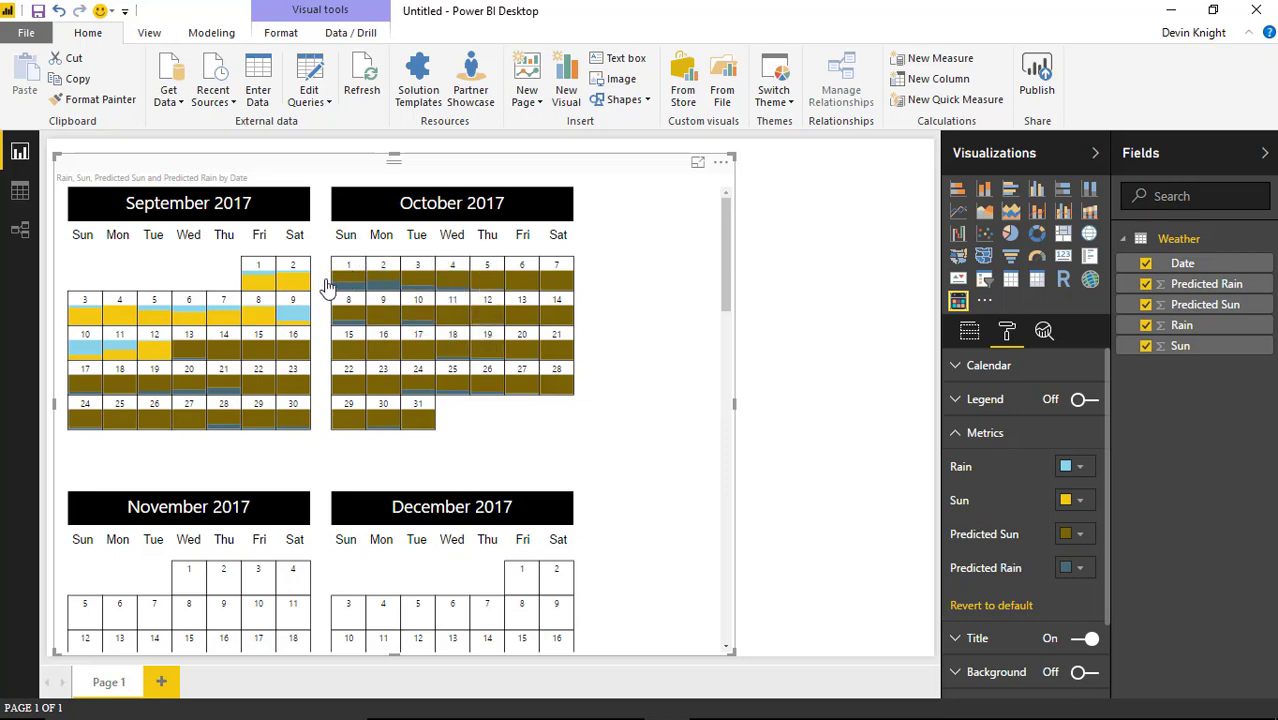
mouse_move(343, 270)
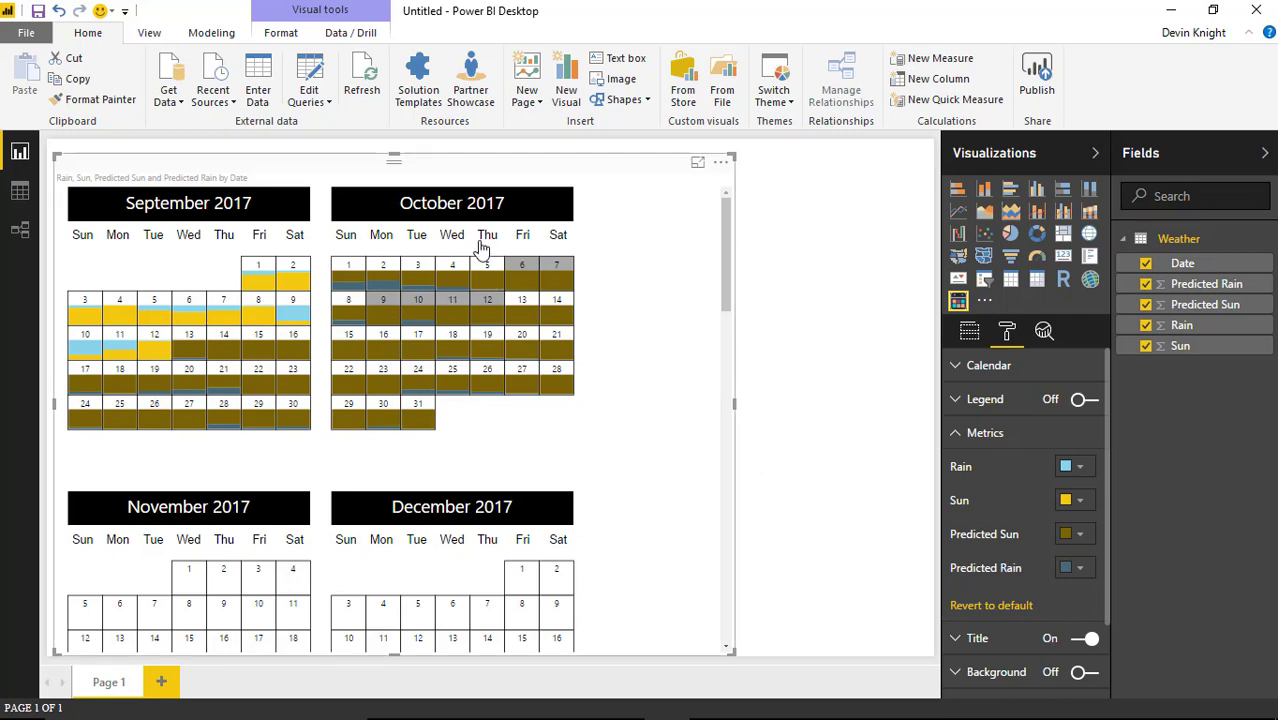
mouse_move(522, 275)
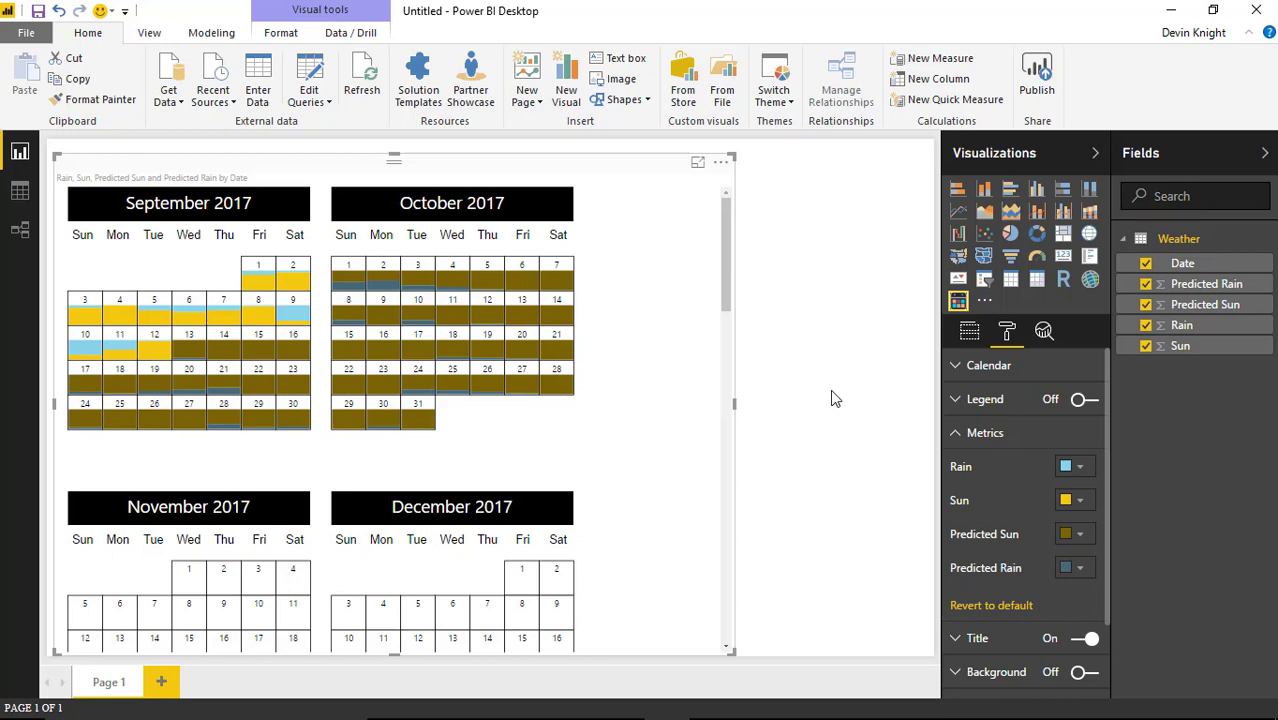
Turn on the calendar's legend and set its text size to 14.
left_click(957, 437)
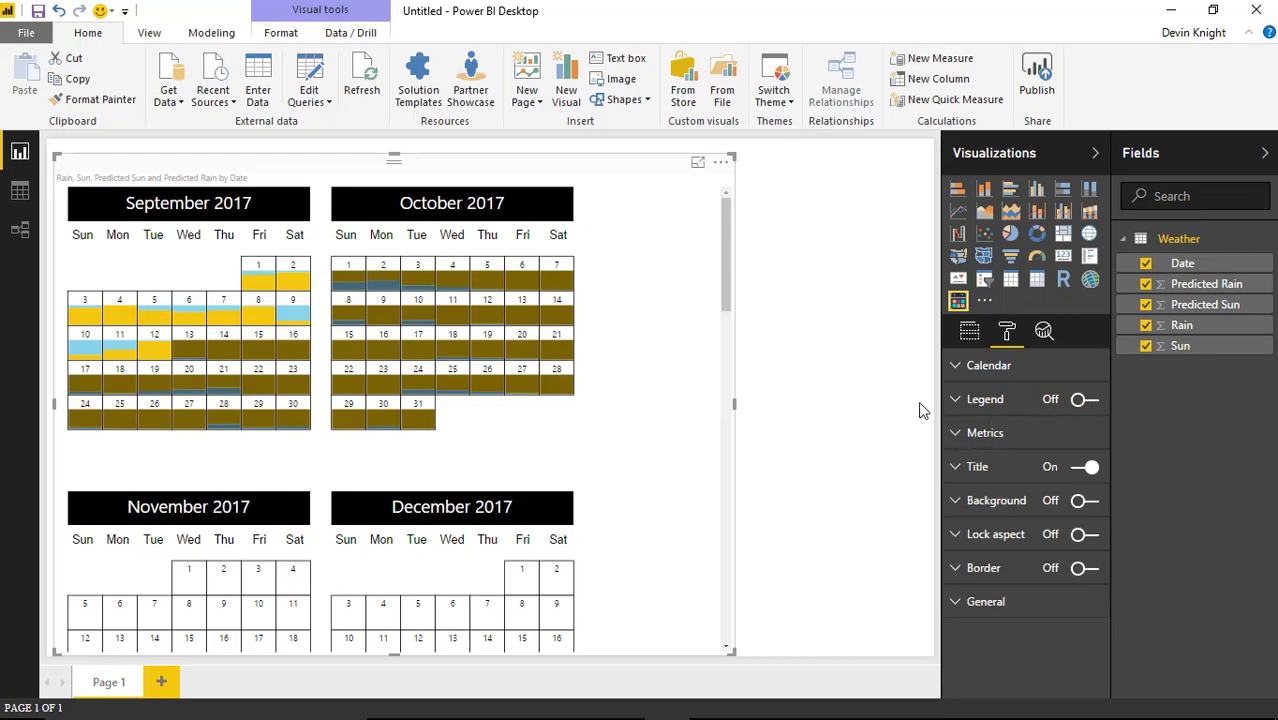
left_click(1082, 400)
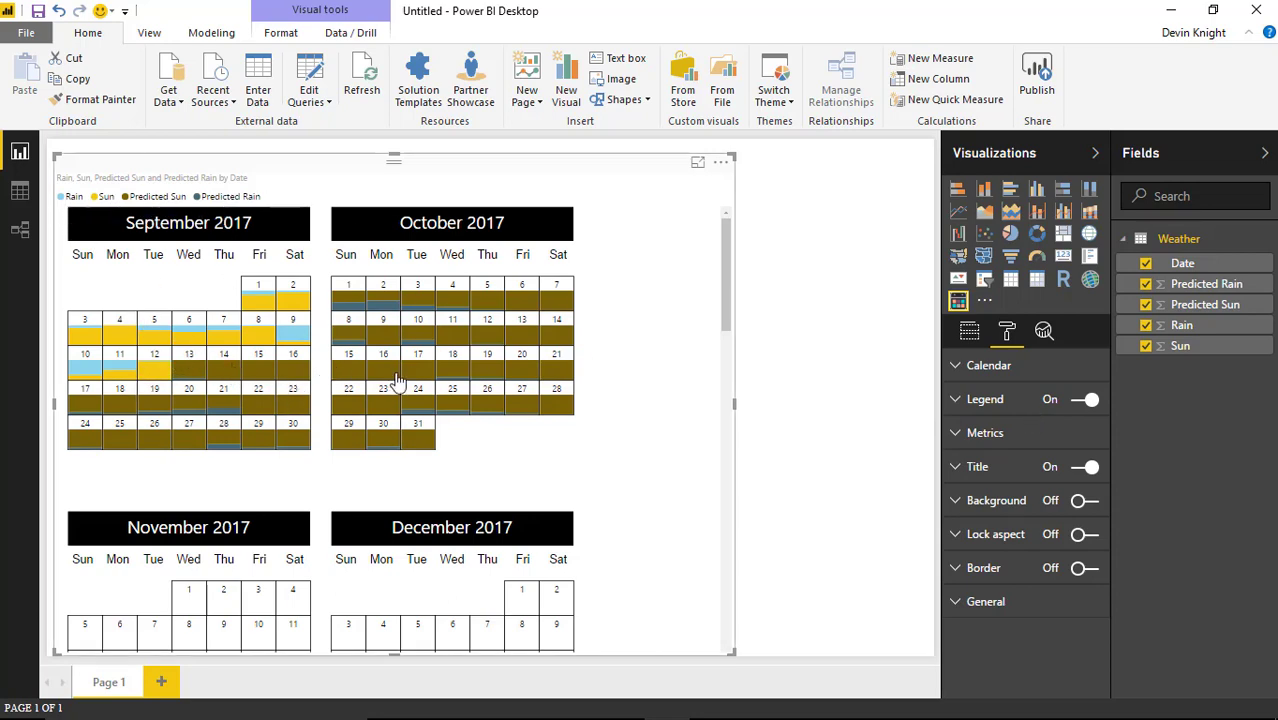
left_click(956, 400)
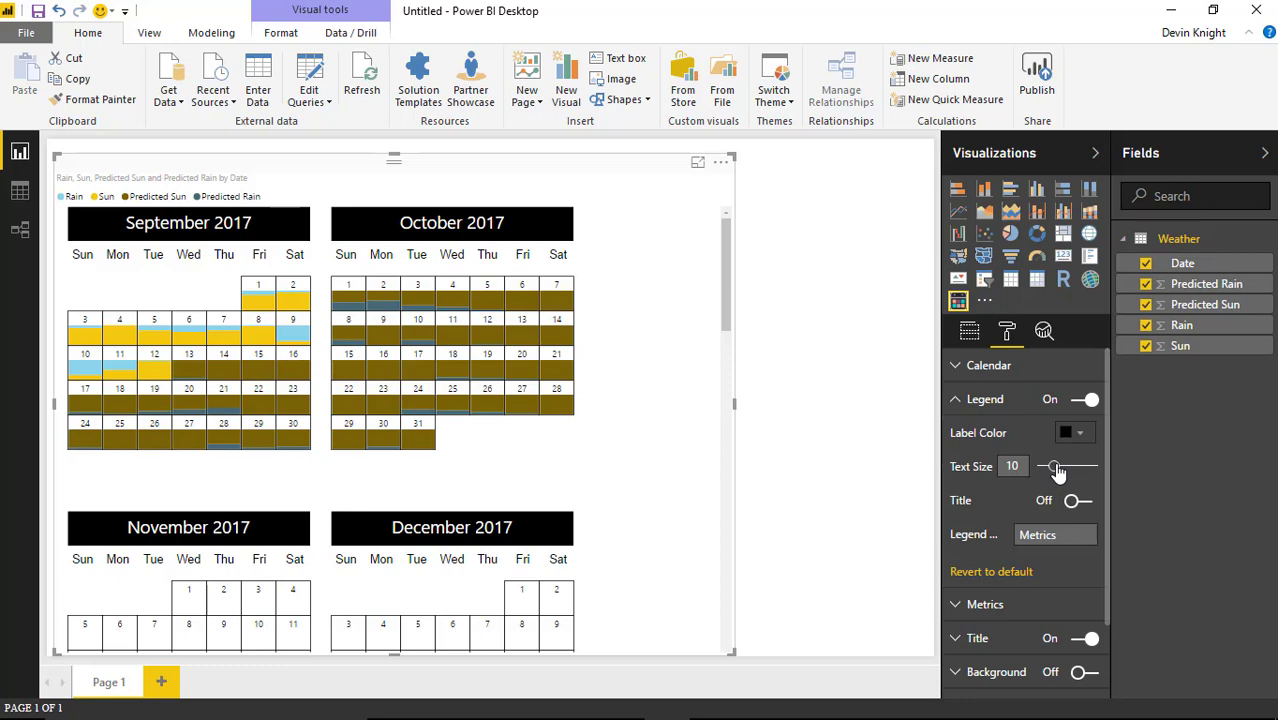
left_click_drag(1057, 471, 1064, 474)
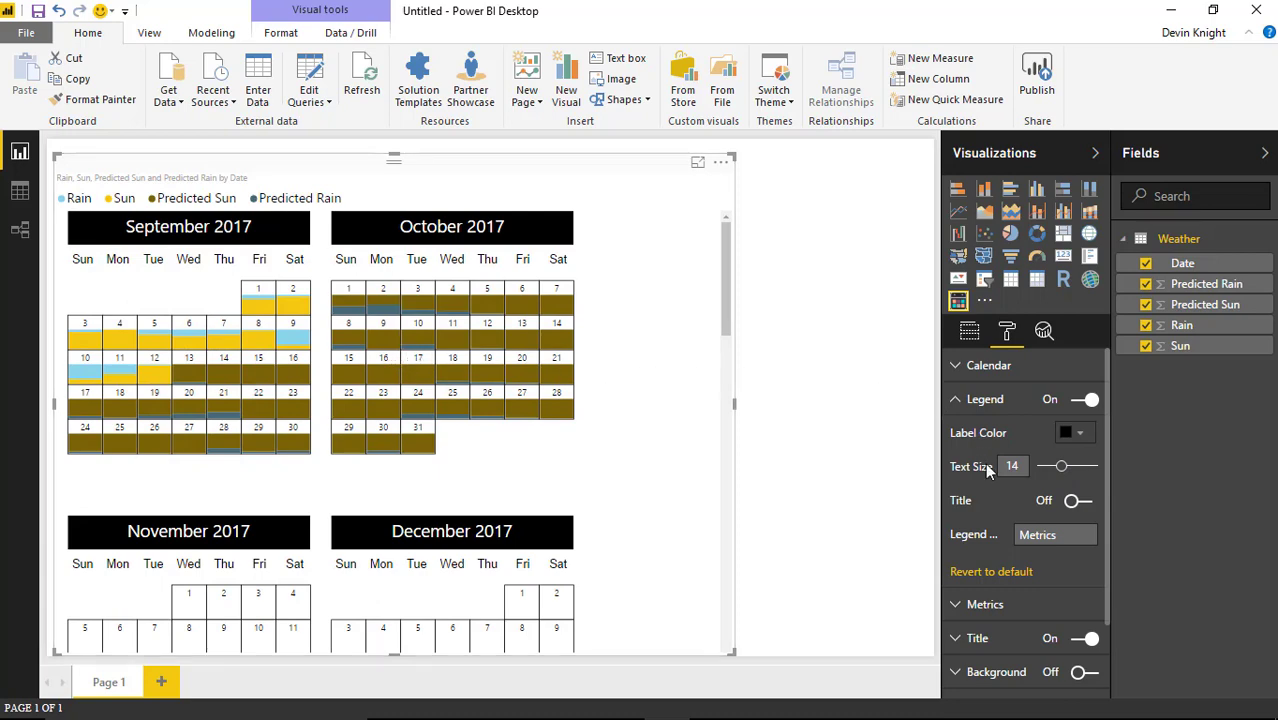
Show the legend title and change its text to "Weather:".
left_click(1080, 503)
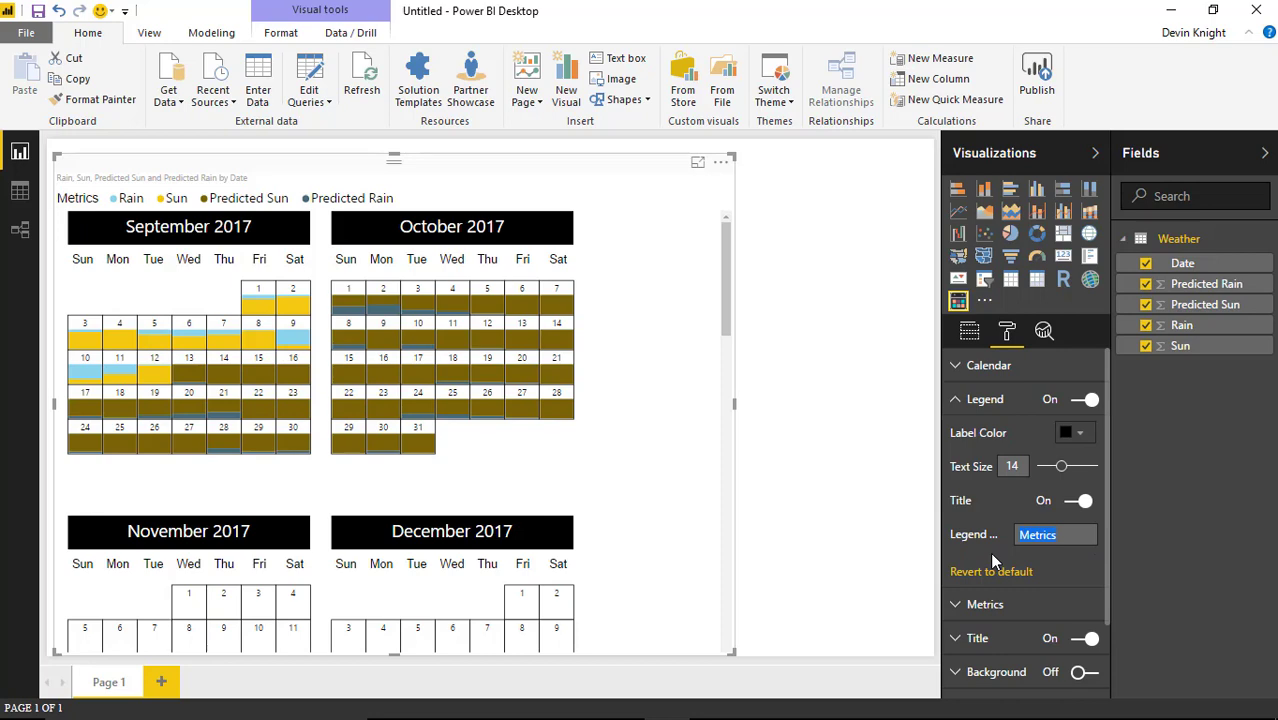
type("Weather")
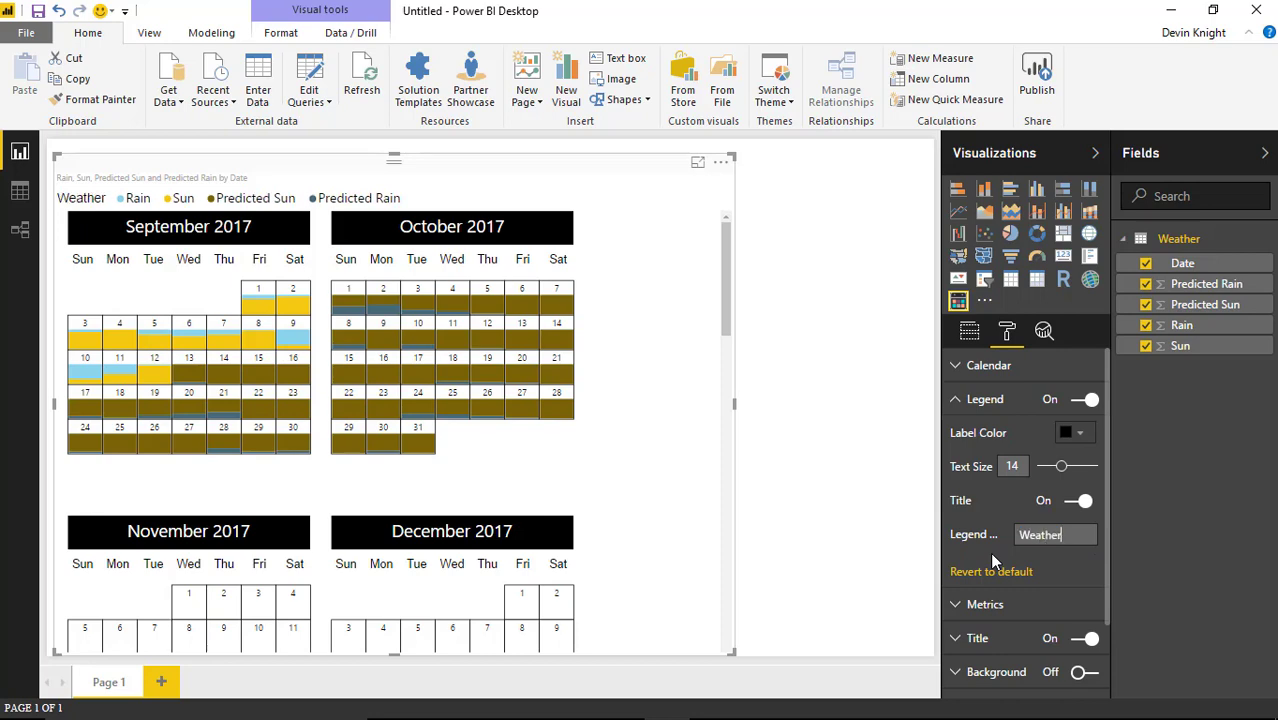
type(":")
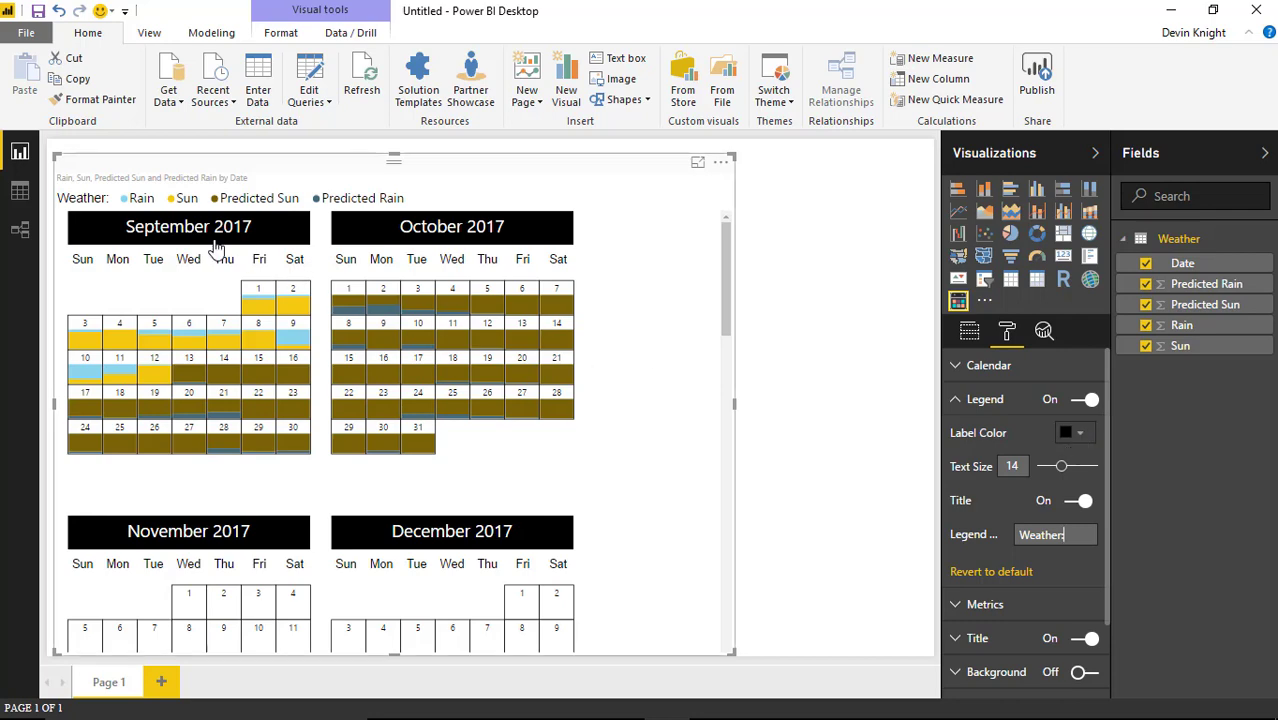
Try a dark gray label colour for the legend and set it back to black.
left_click(1074, 434)
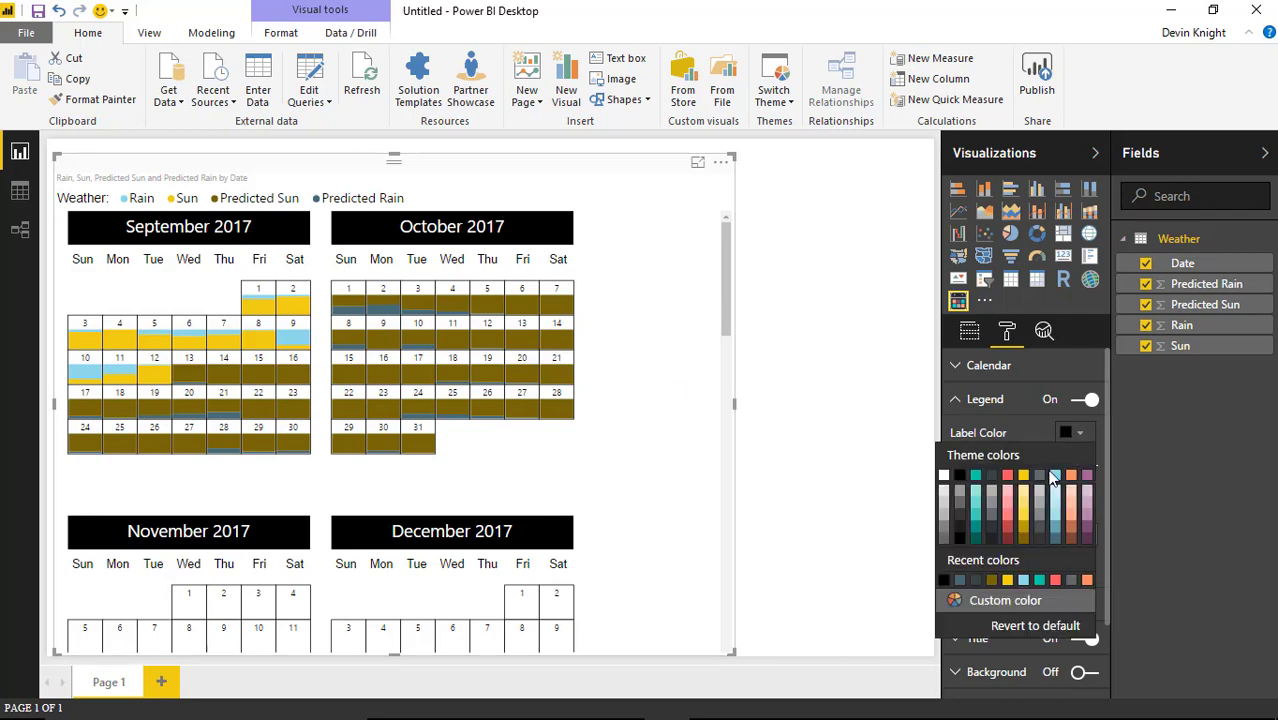
left_click(1041, 481)
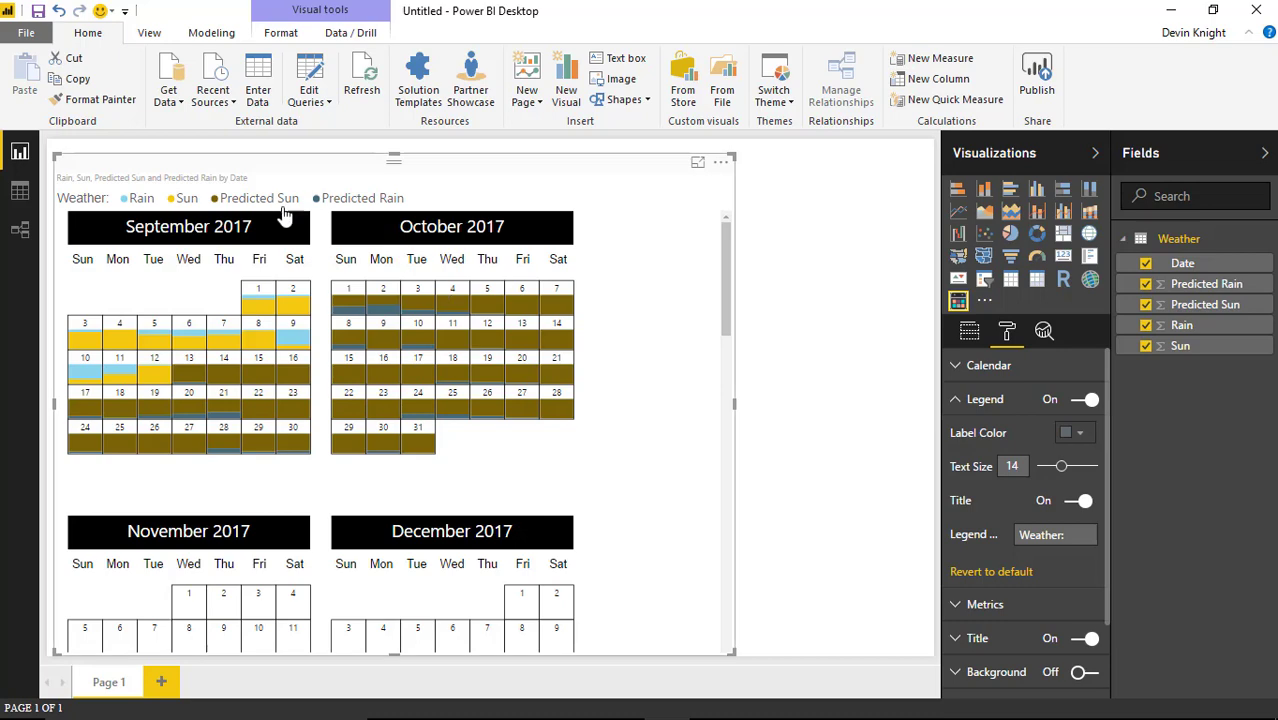
left_click(1080, 438)
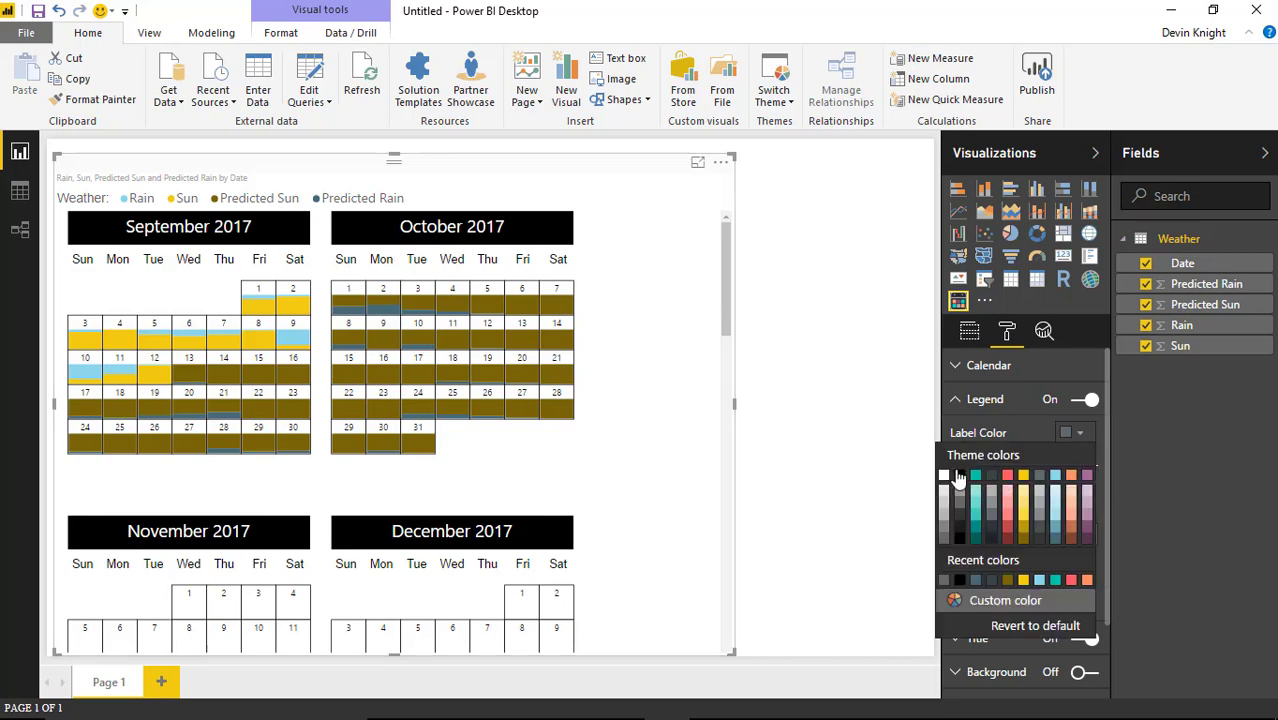
left_click(958, 482)
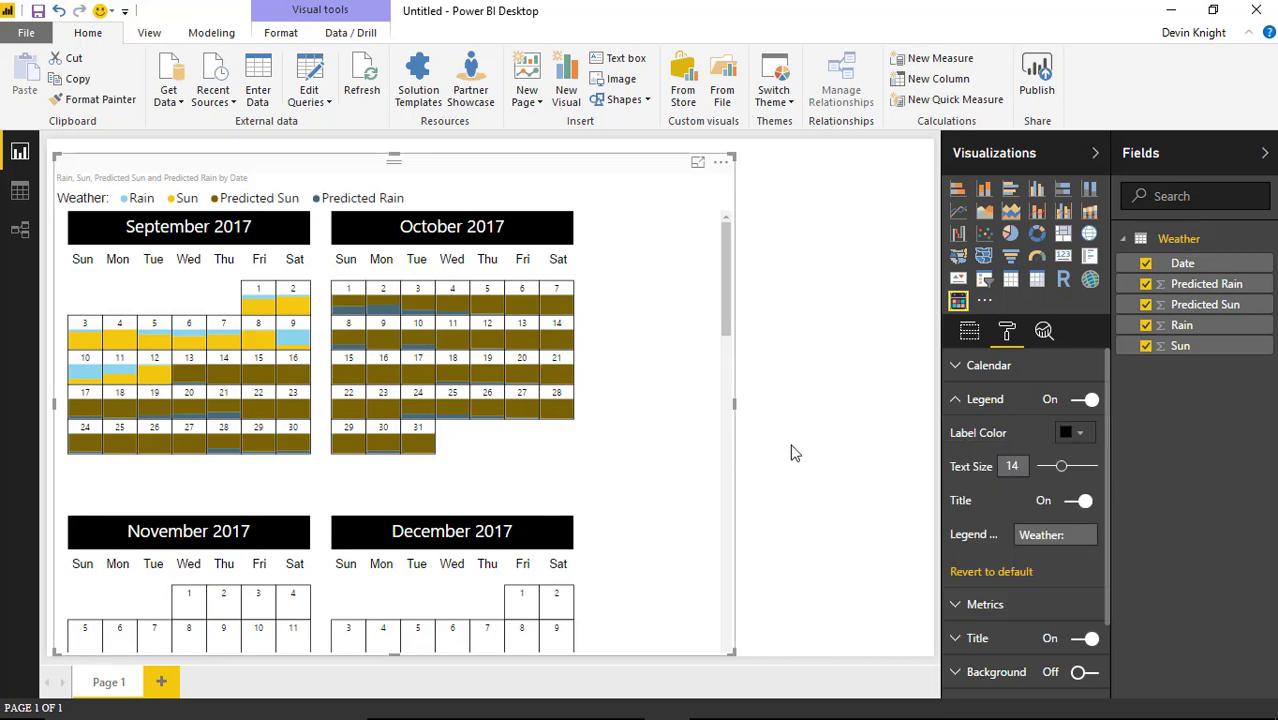
left_click(955, 402)
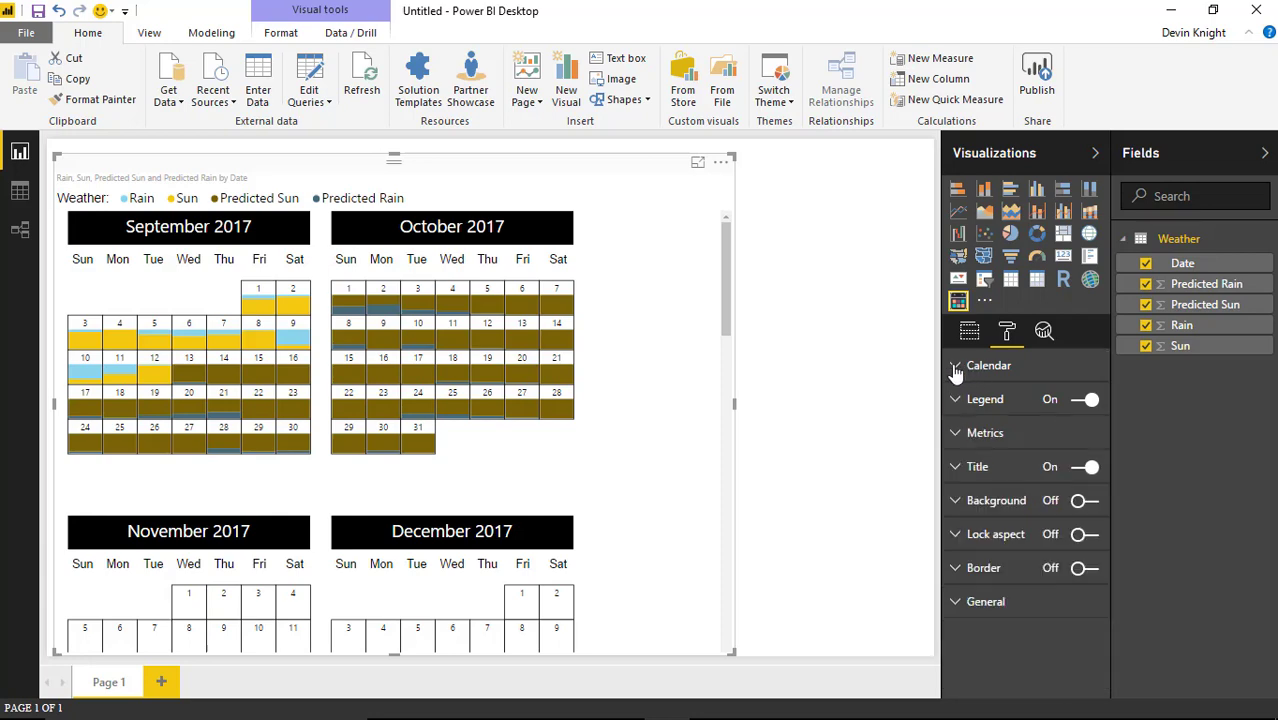
Try a calendar start date of 10/12/2017 and revert the Calendar settings to default.
left_click(955, 368)
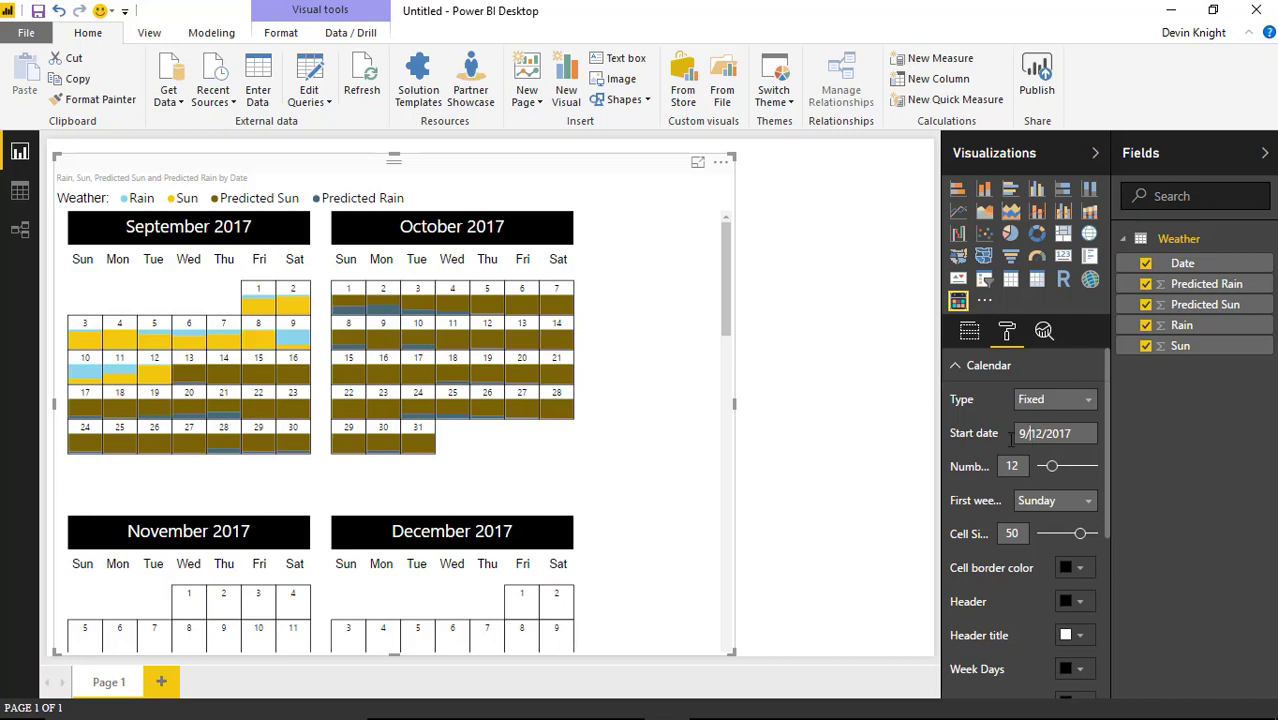
type("10")
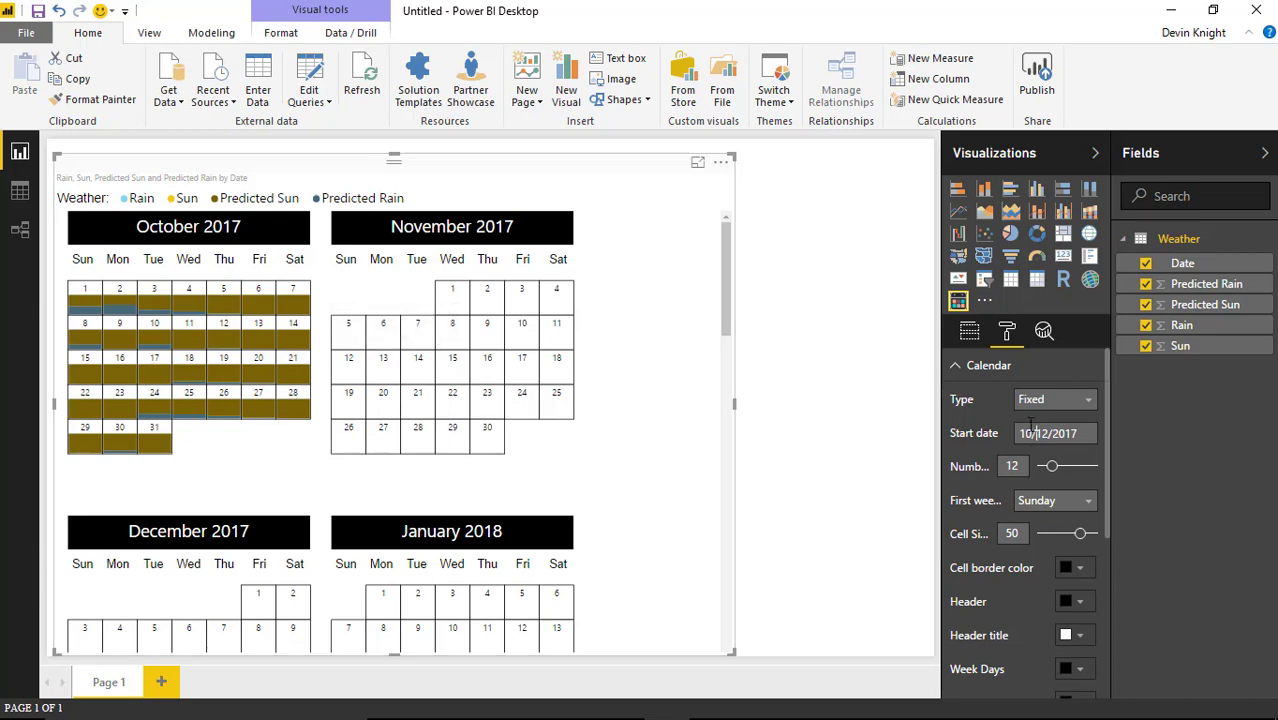
scroll(1021, 551, "down", 3)
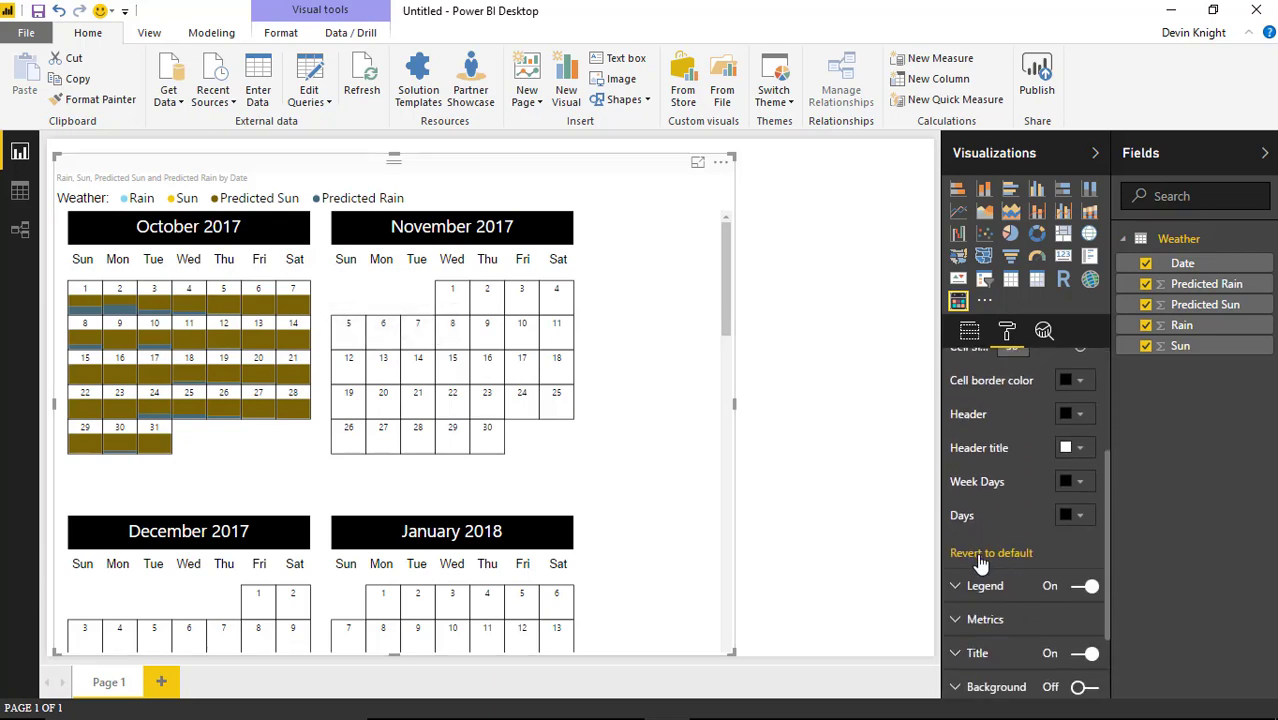
left_click(1007, 553)
scroll(1020, 540, "up", 3)
Change the calendar type to Relative and set its previous months to 1.
left_click(1059, 403)
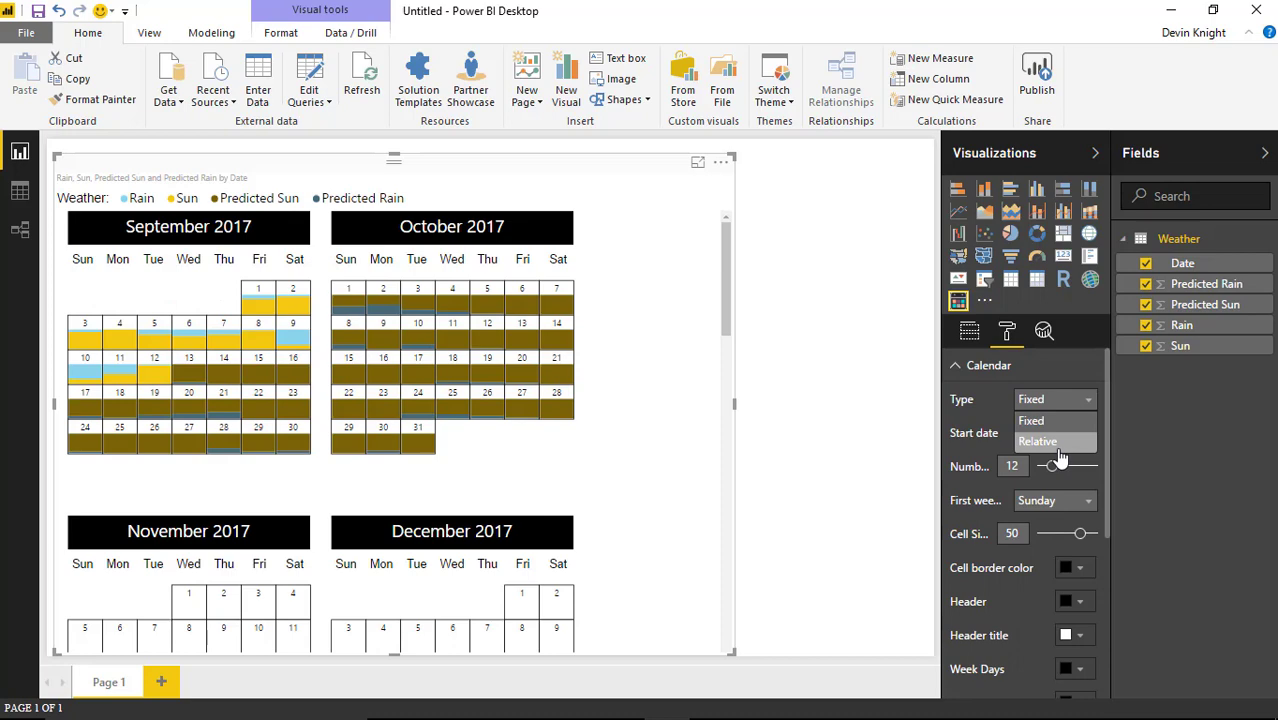
left_click(1040, 442)
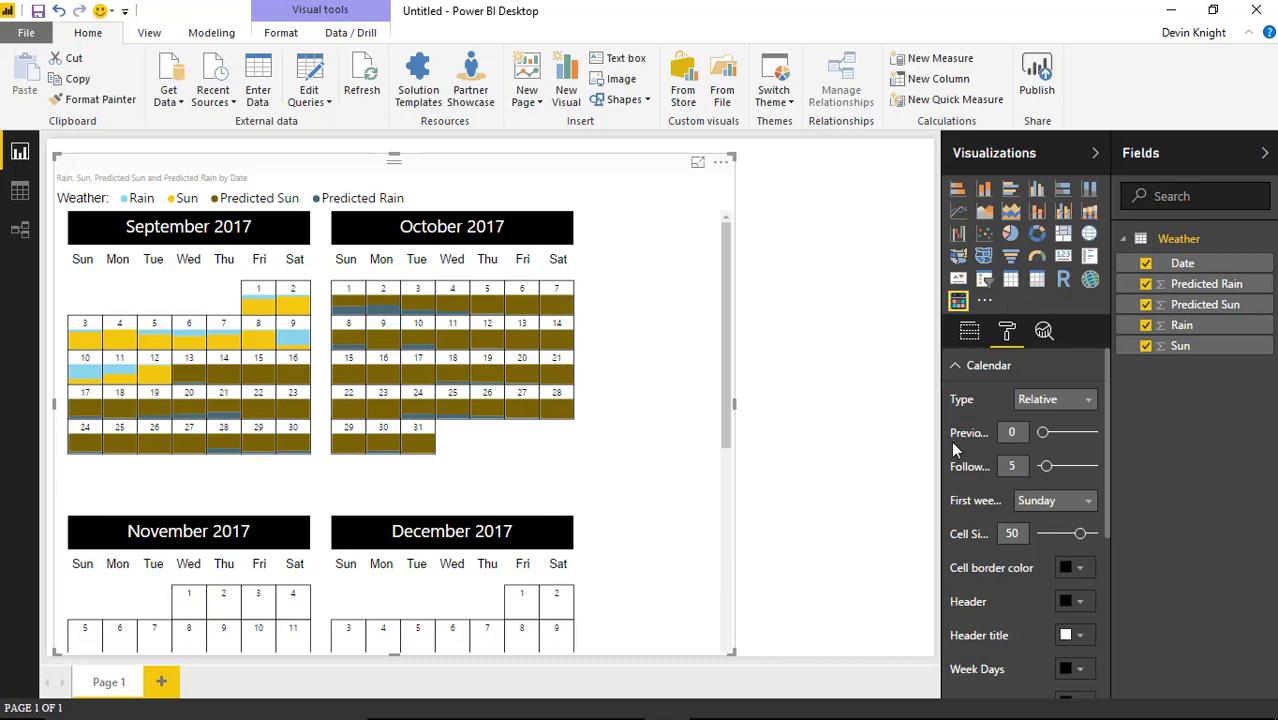
left_click_drag(940, 452, 894, 463)
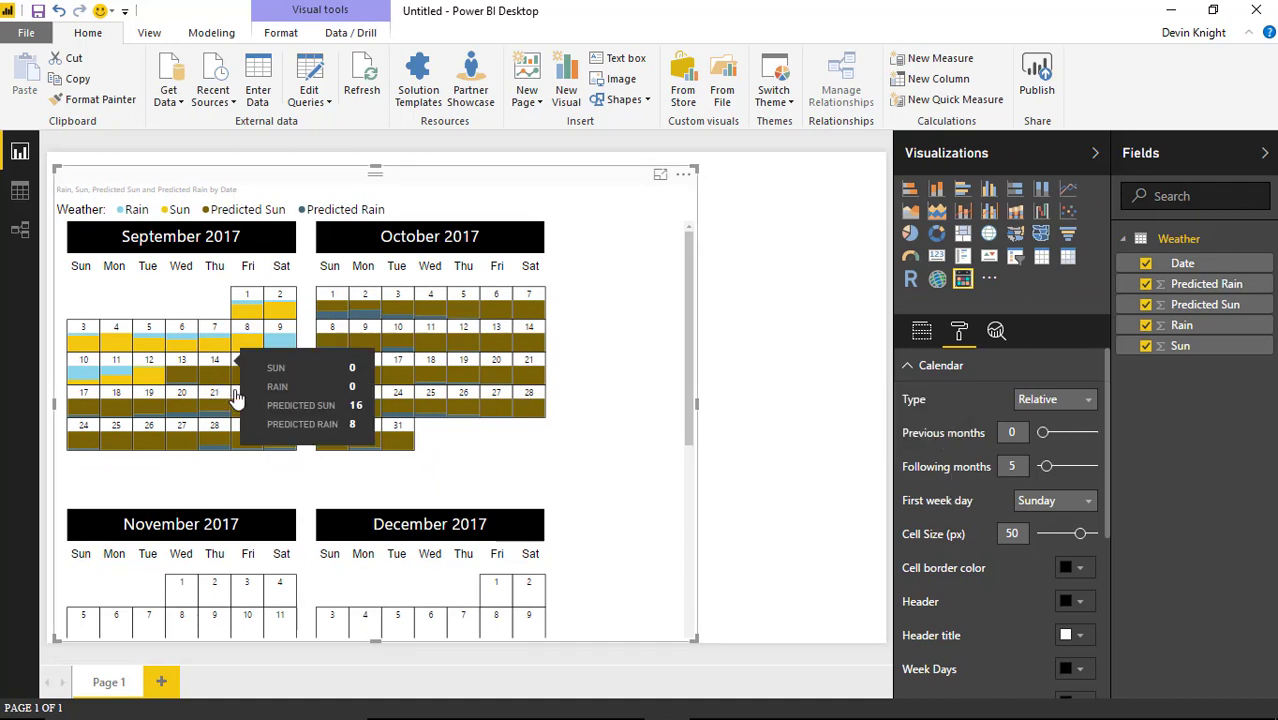
left_click(1008, 432)
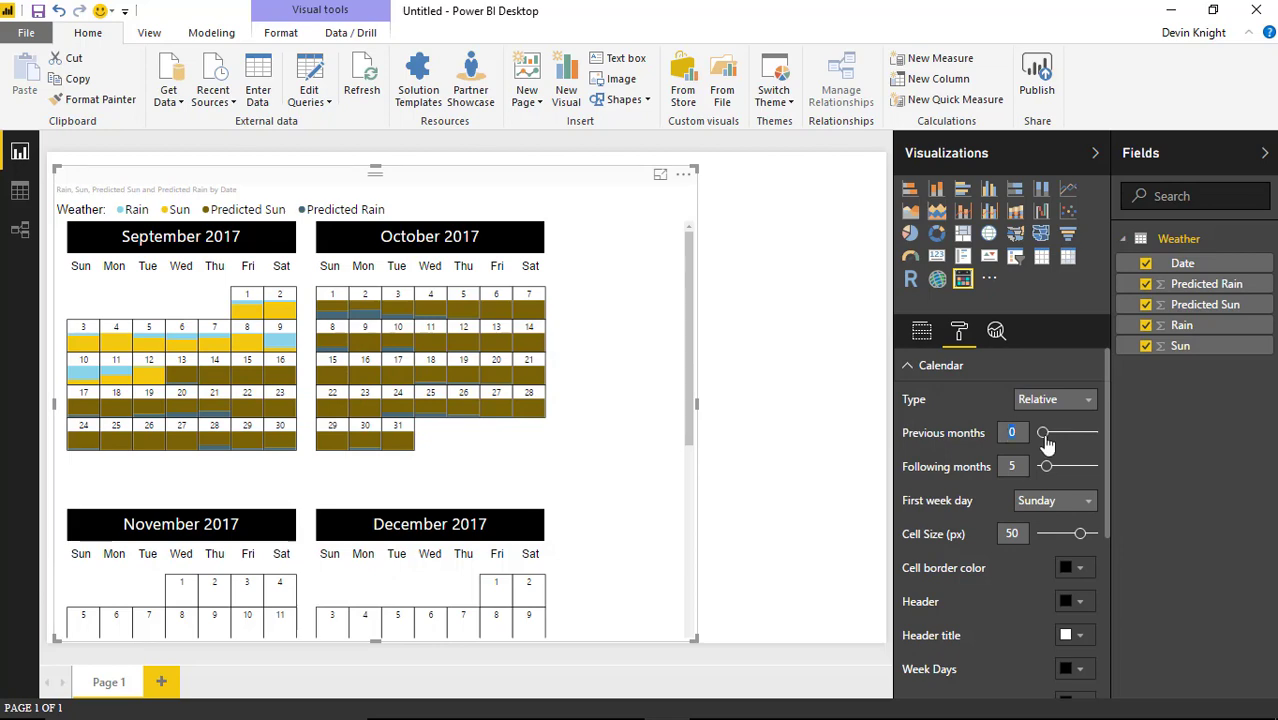
type("1")
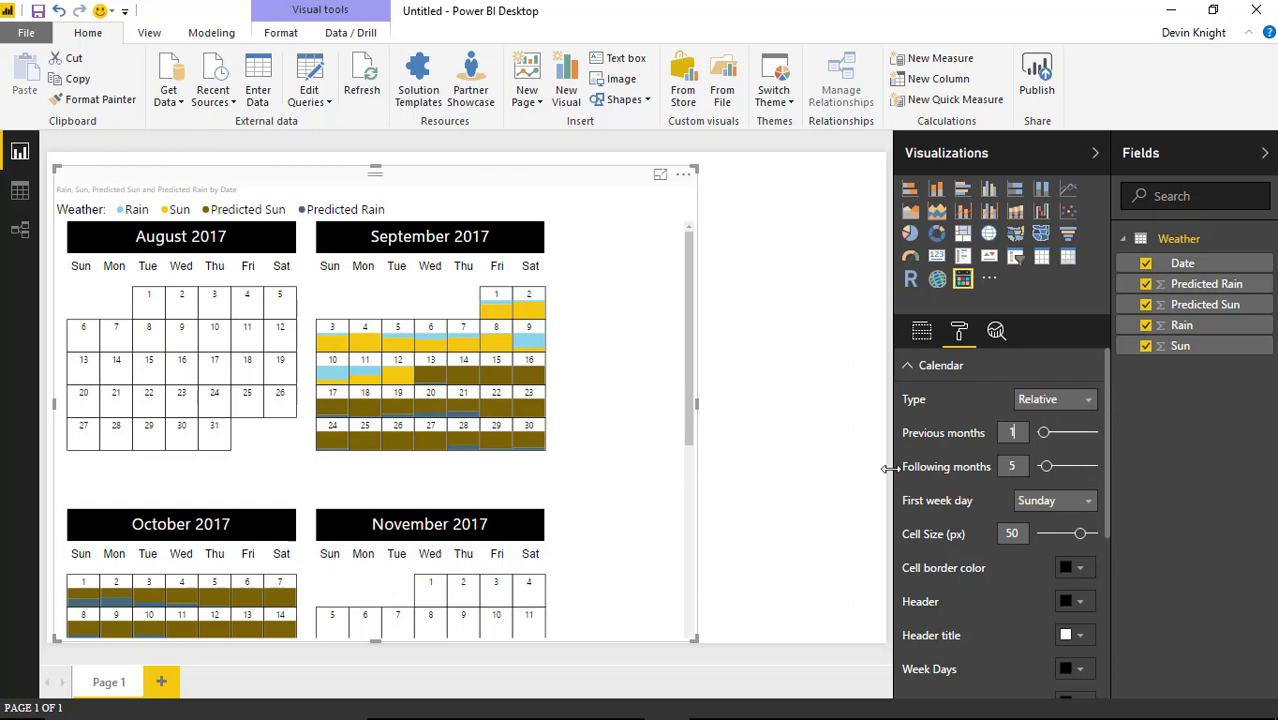
Set the calendar's following months to 2.
left_click_drag(690, 328, 707, 308)
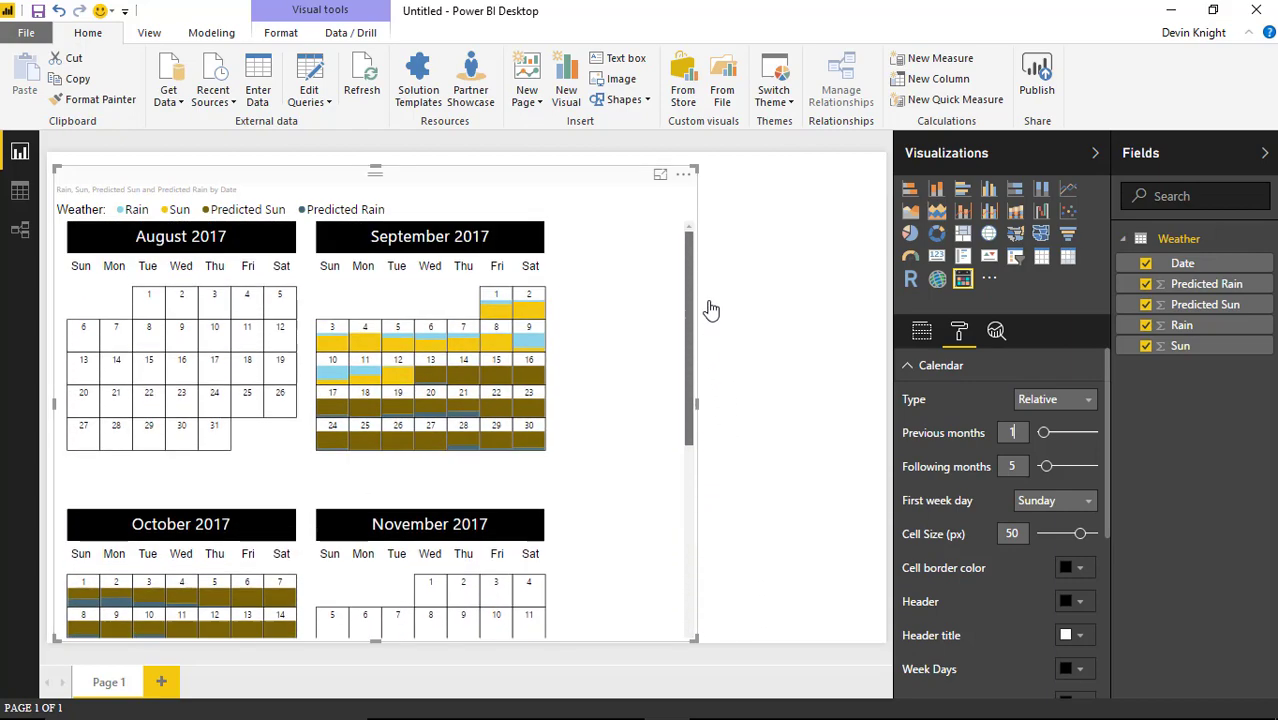
left_click(1010, 466)
key("Return")
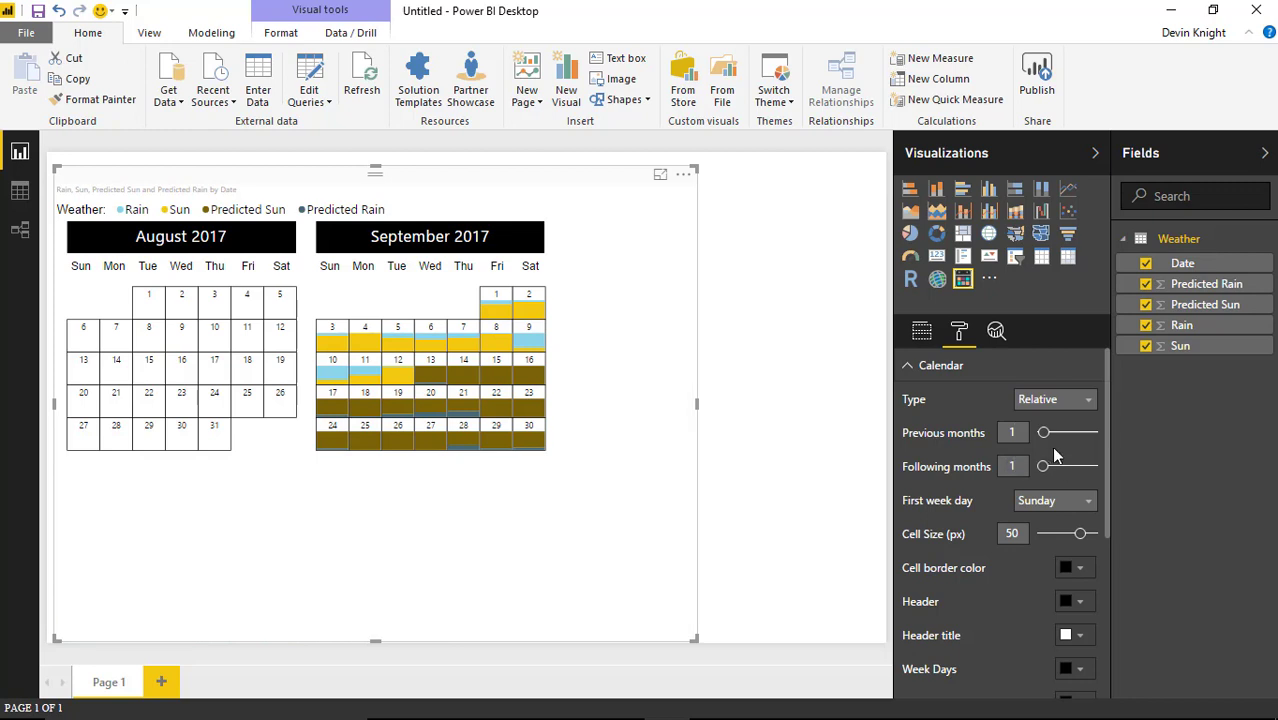
type("2")
key("Return")
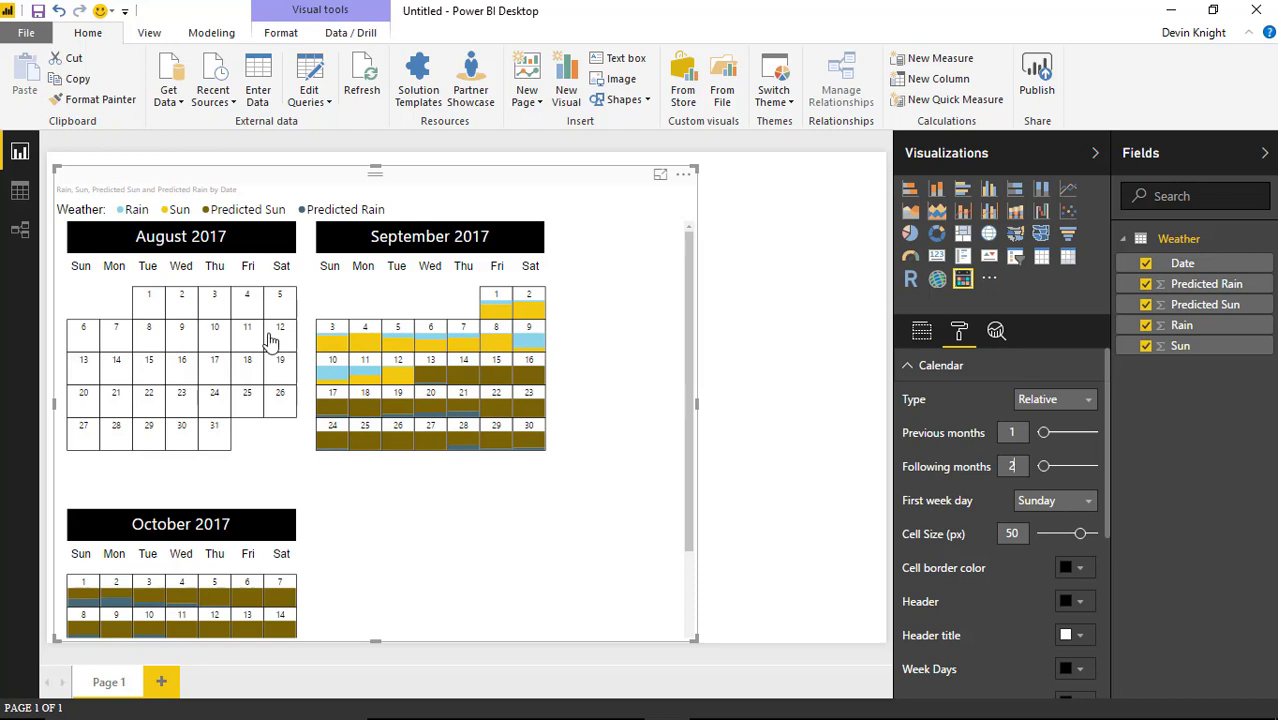
Widen the calendar visual to fit three months in one row and set its cell size to 43 px.
left_click_drag(695, 639, 848, 595)
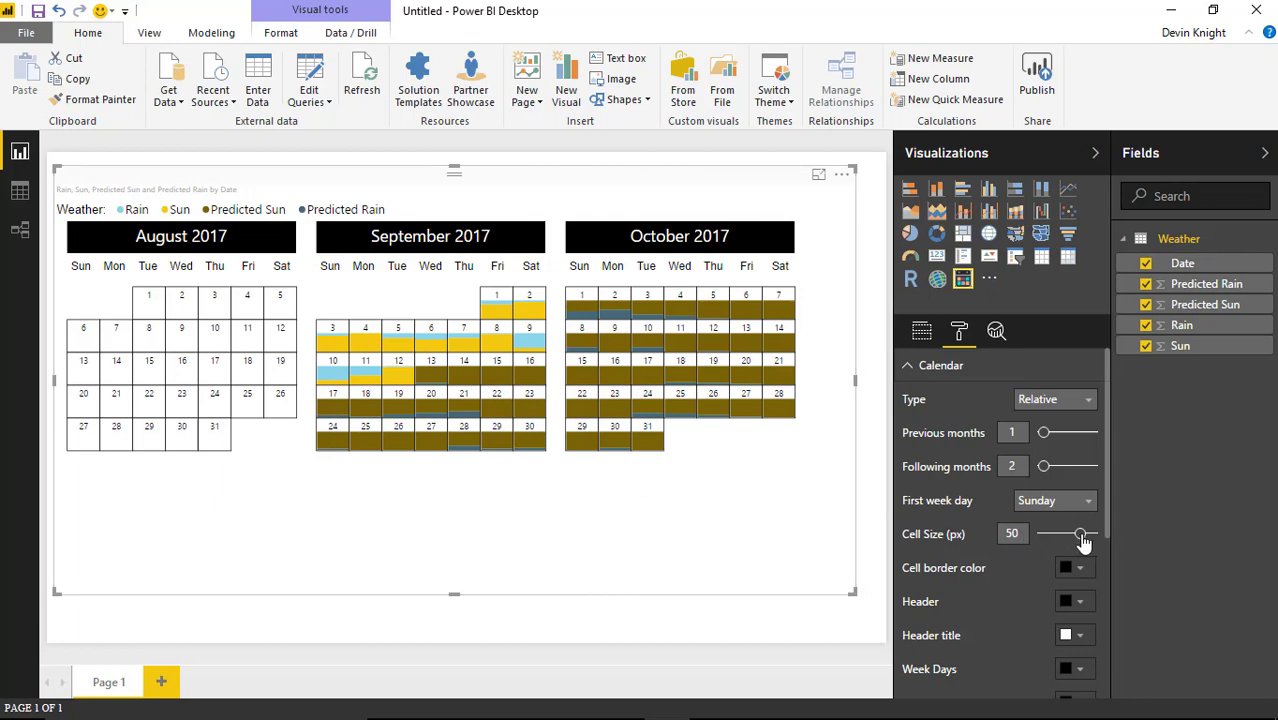
left_click_drag(1083, 538, 1071, 540)
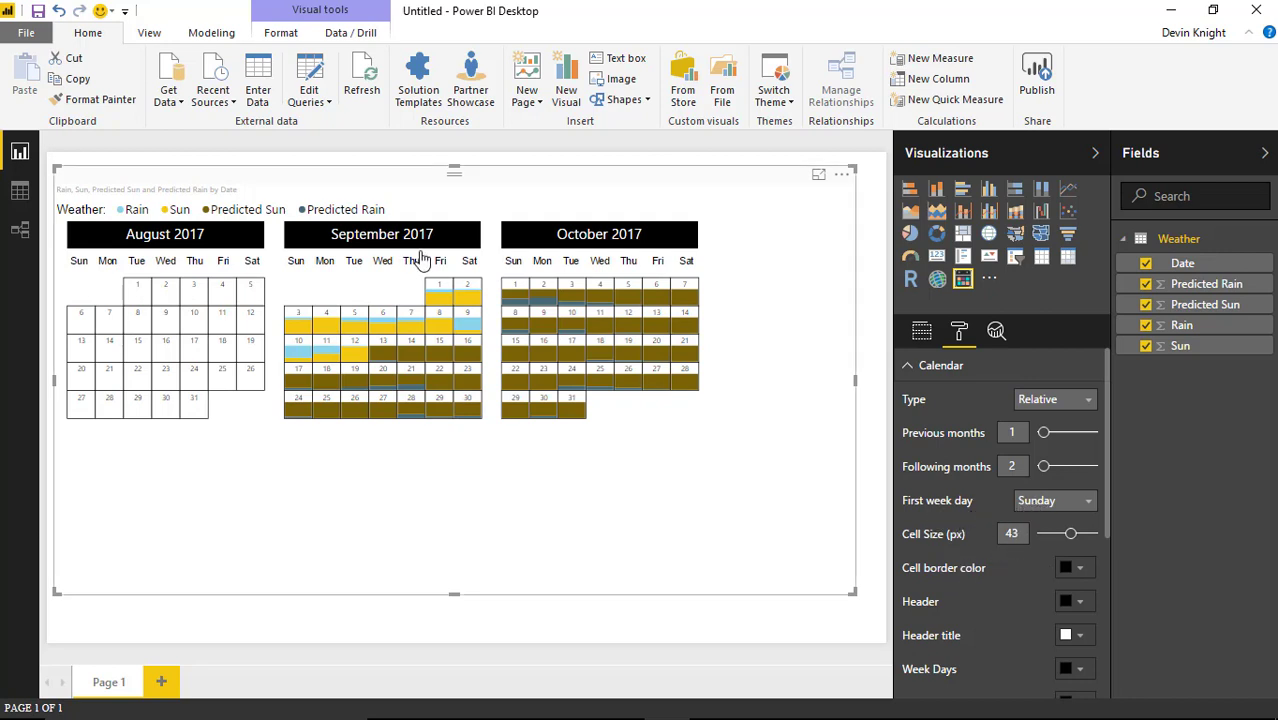
Try Monday as the calendar's first week day and set it back to Sunday.
left_click(1030, 502)
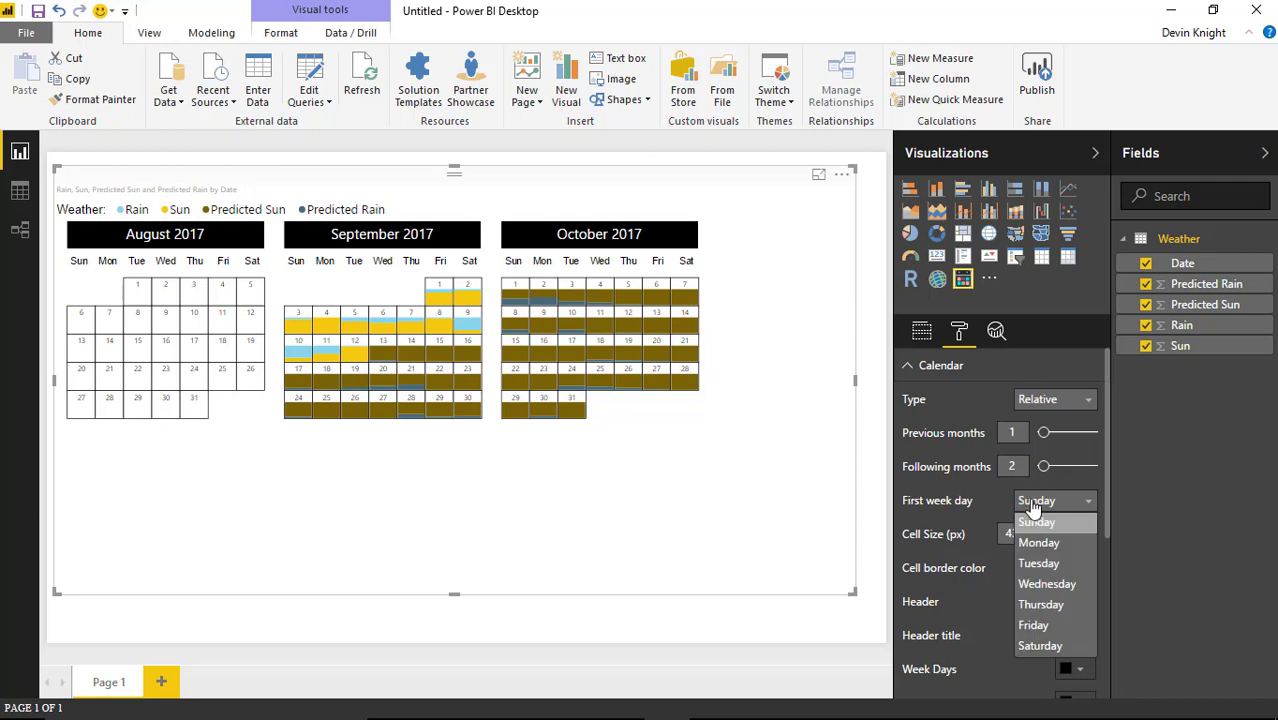
left_click(1037, 542)
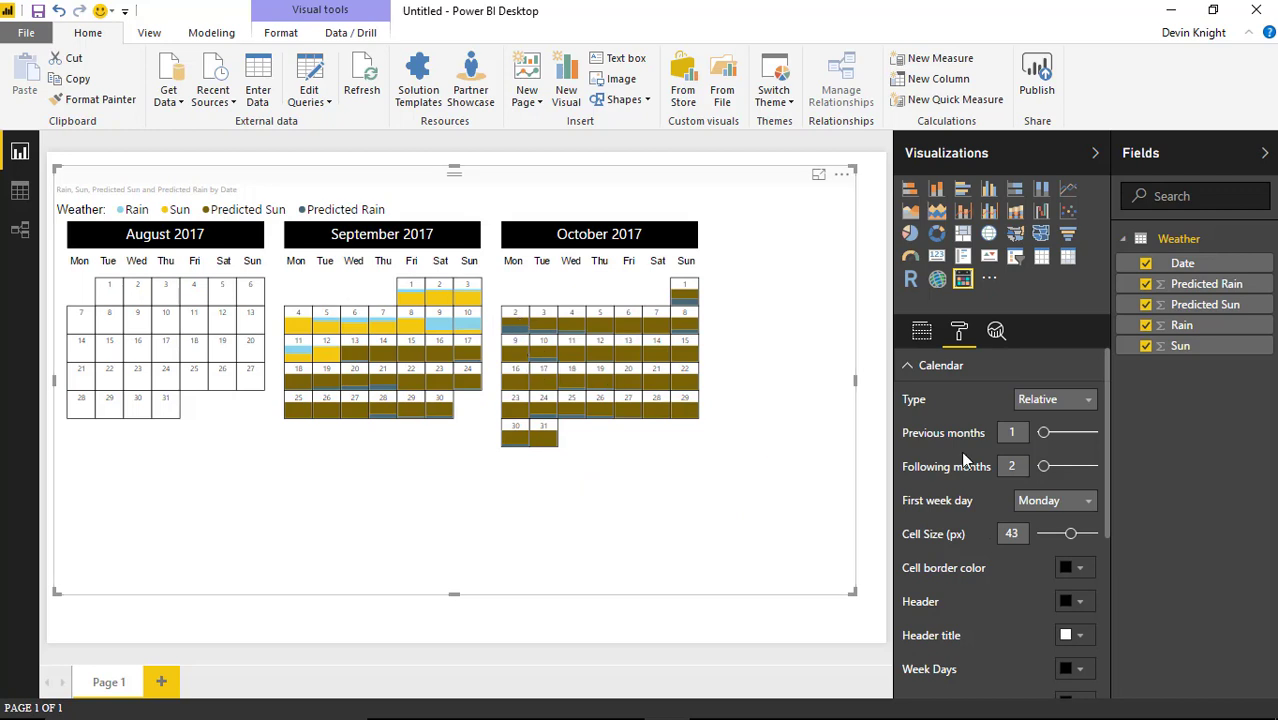
left_click(1058, 500)
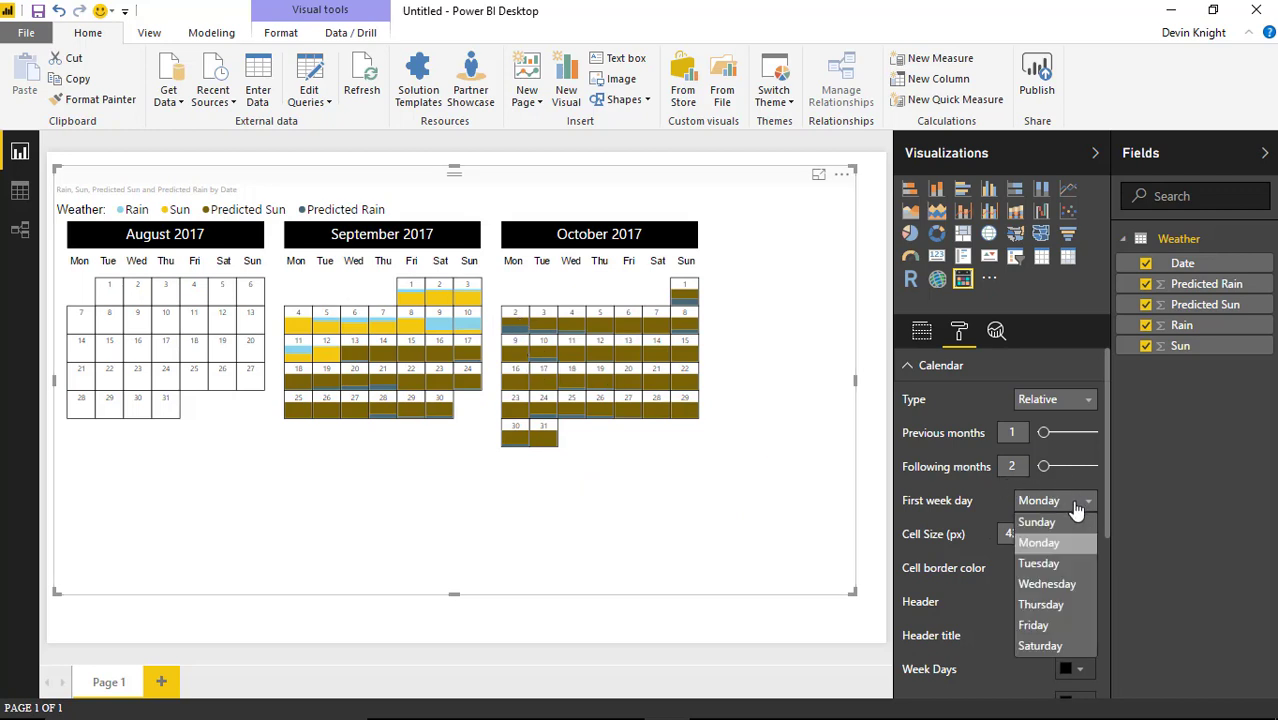
left_click(1062, 523)
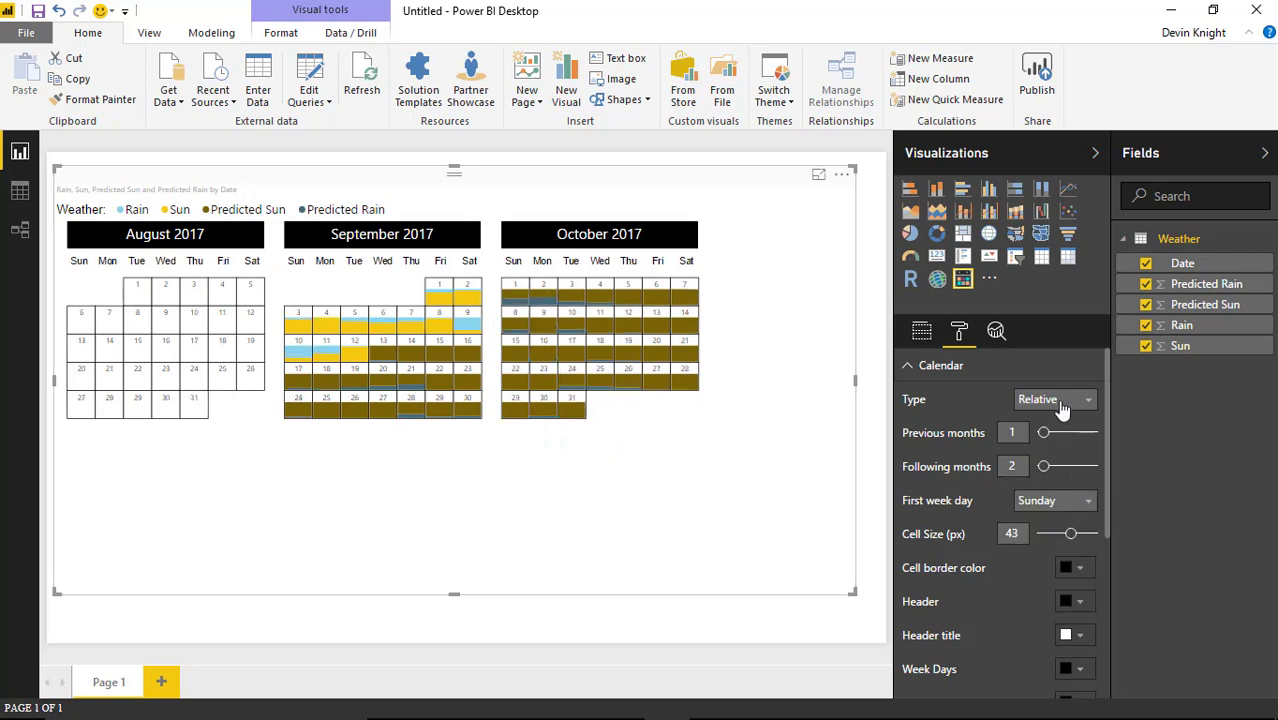
Set the calendar's previous months to 0.
left_click(1020, 432)
key("BackSpace")
type("0")
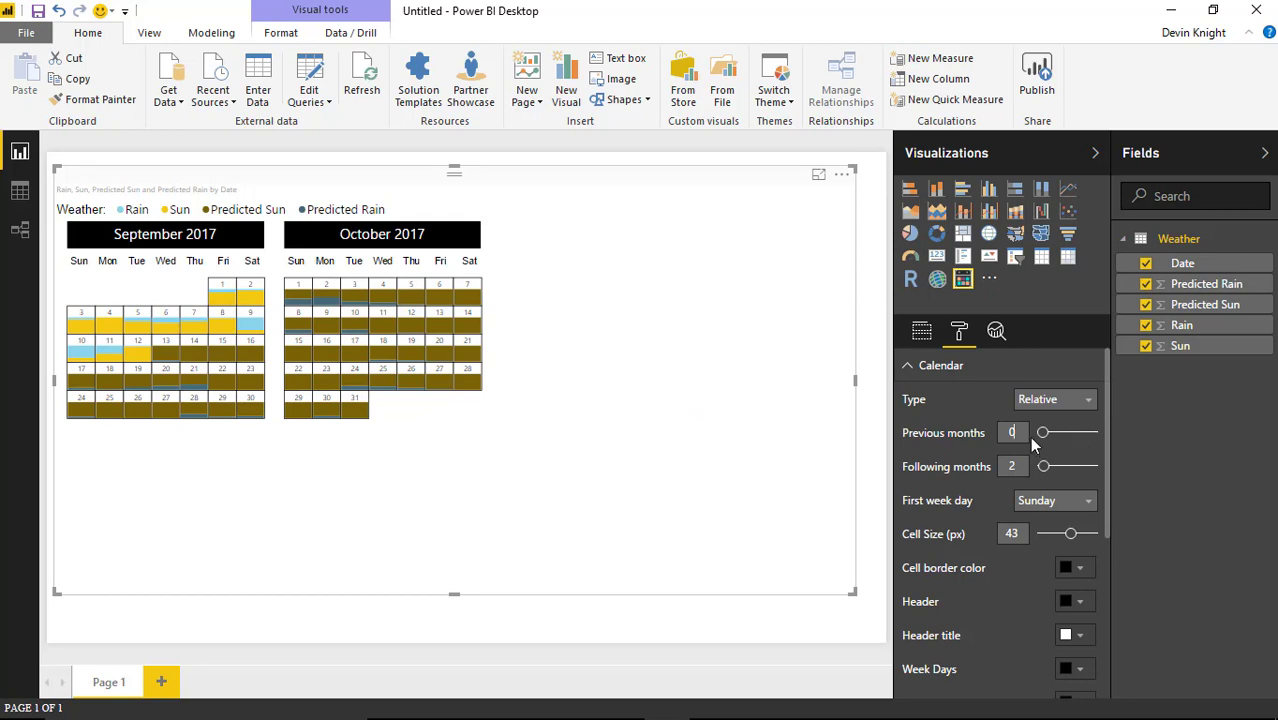
Try a darker shade of the light blue theme color for the calendar's cell borders and revert it to default.
scroll(1068, 513, "down", 2)
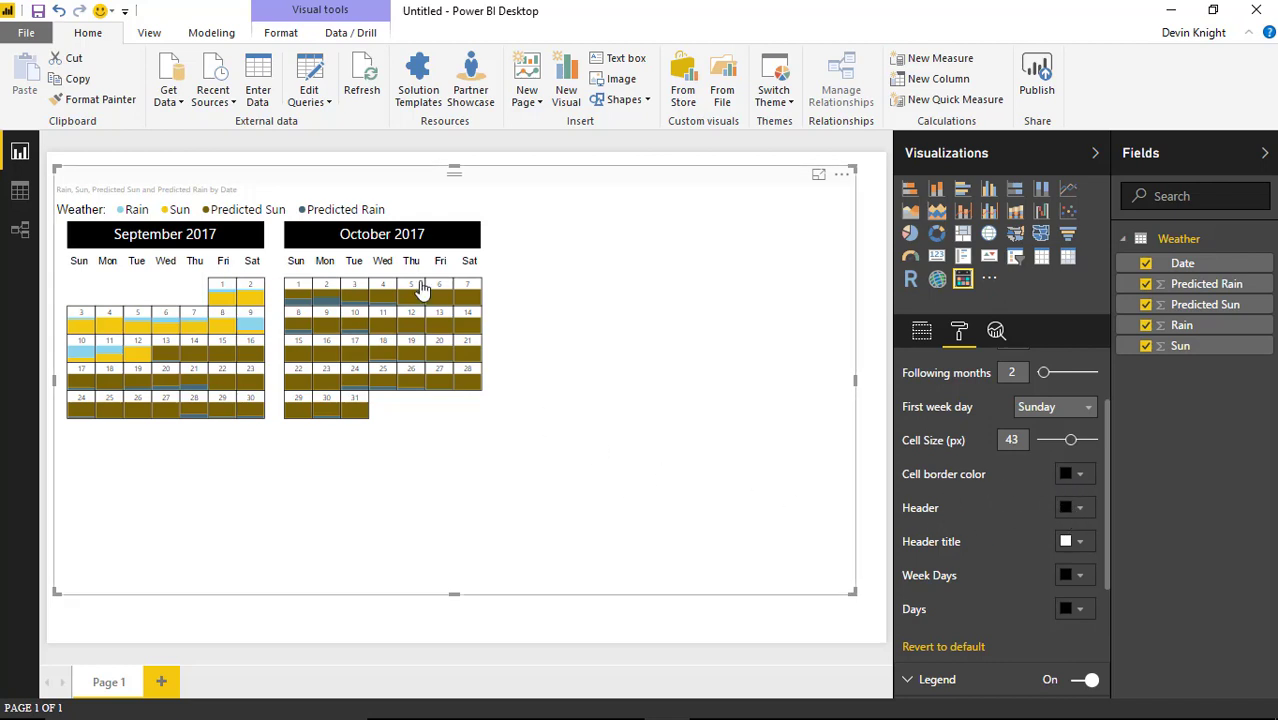
left_click(1074, 477)
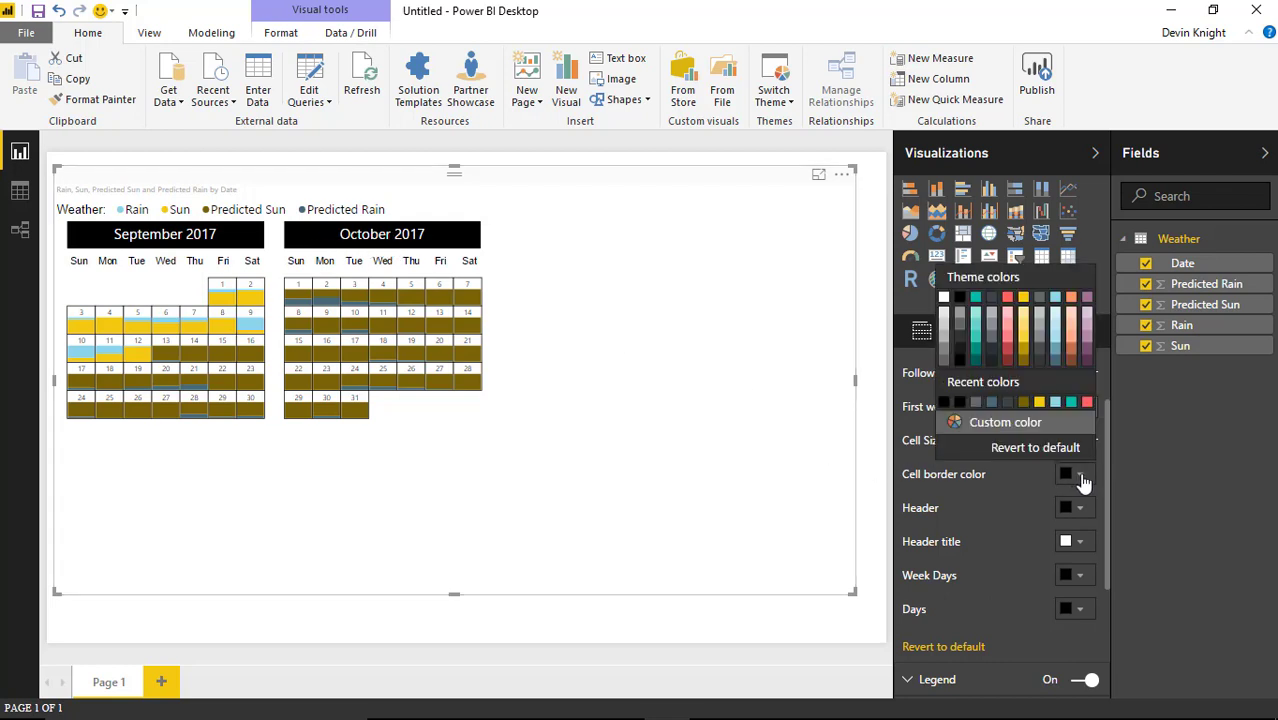
left_click(1056, 355)
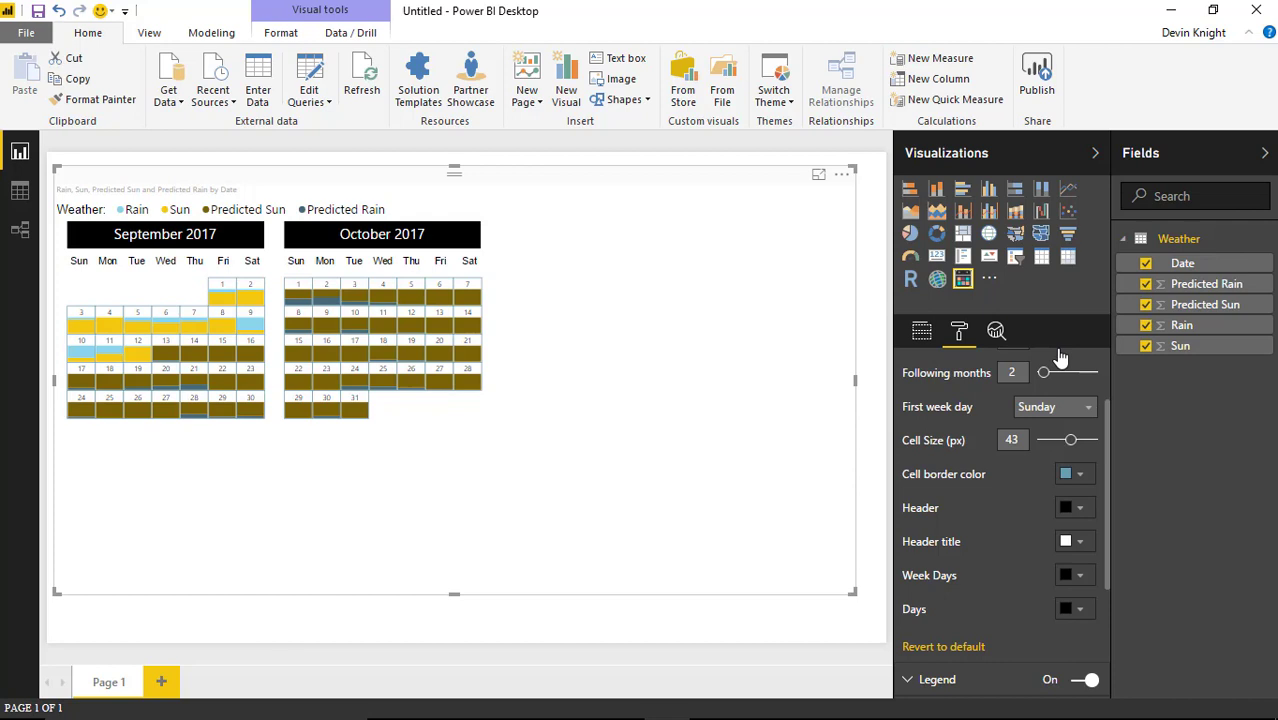
left_click(1068, 476)
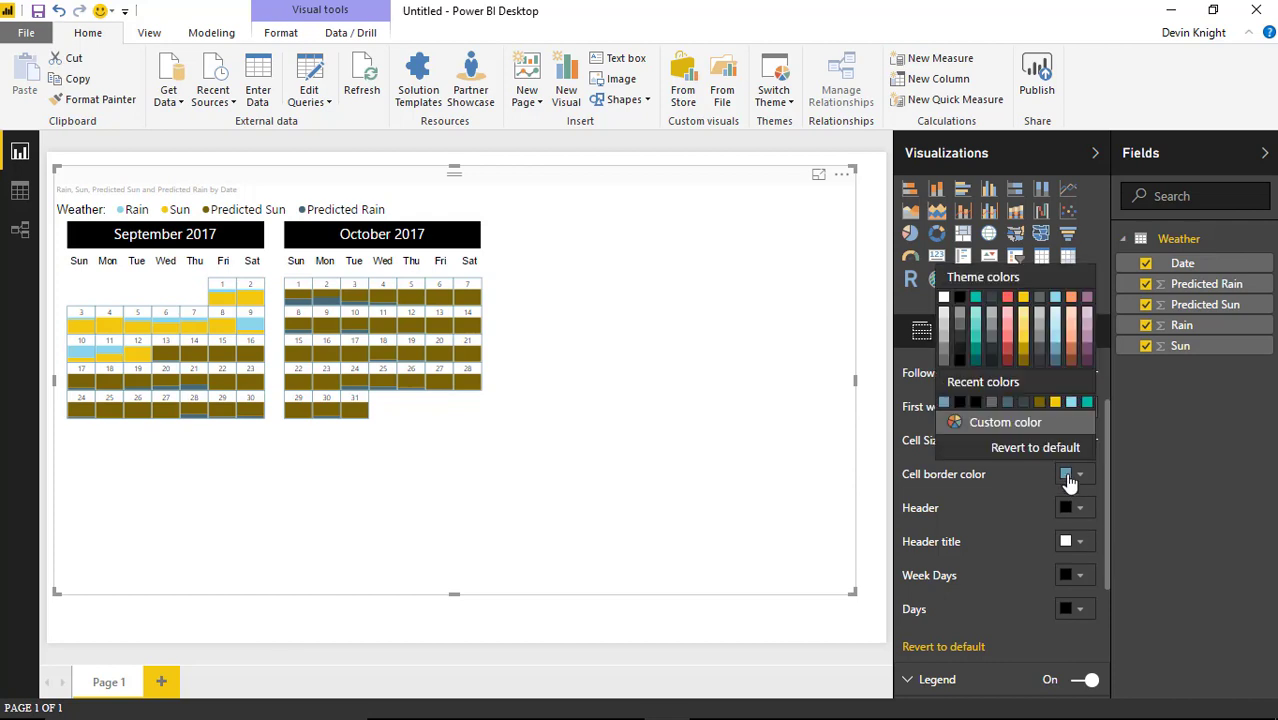
left_click(1040, 448)
Color the calendar's month headers with a darker shade of the light blue theme color and revert the week days color to default.
left_click(1080, 512)
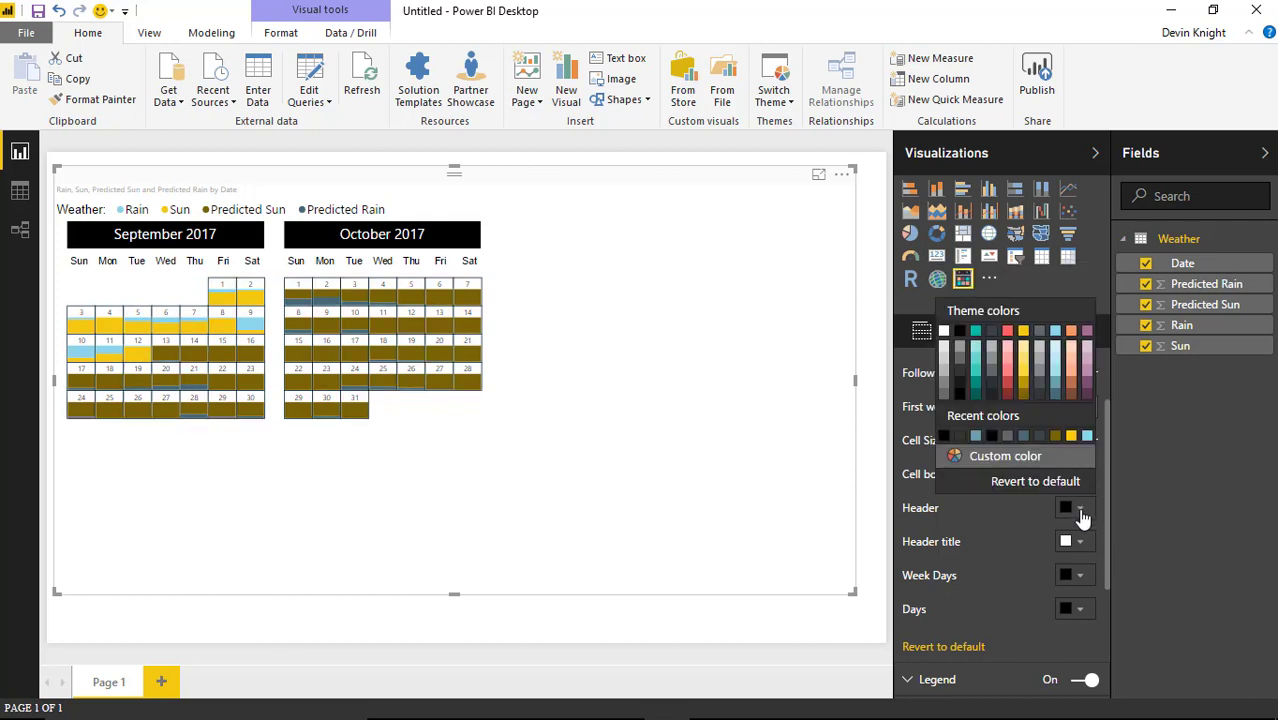
left_click(1060, 384)
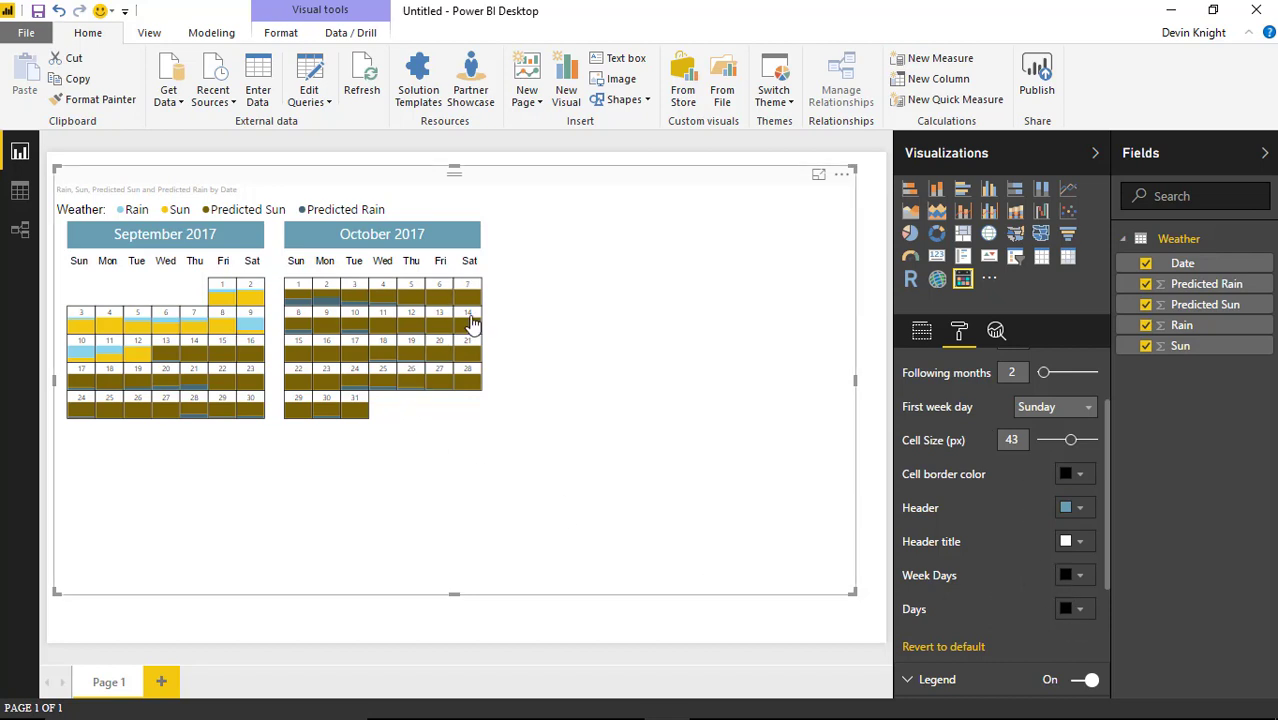
left_click(1082, 577)
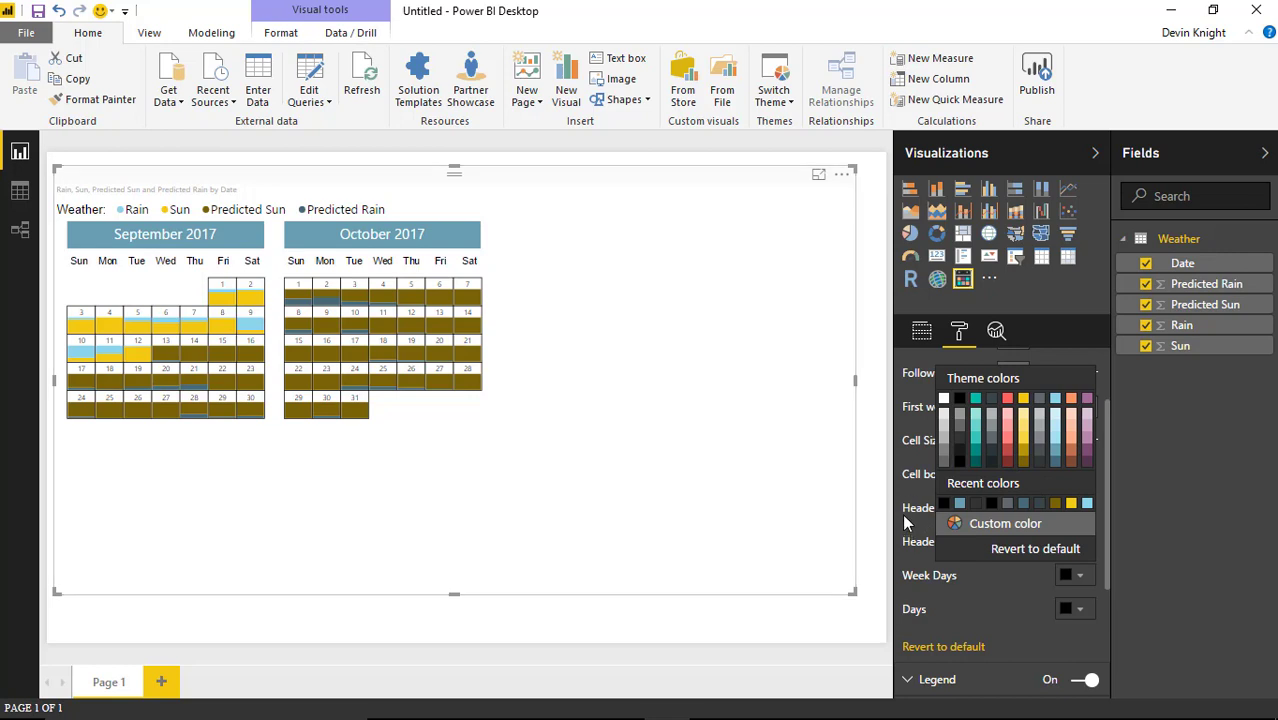
left_click(1066, 550)
scroll(995, 622, "down", 3)
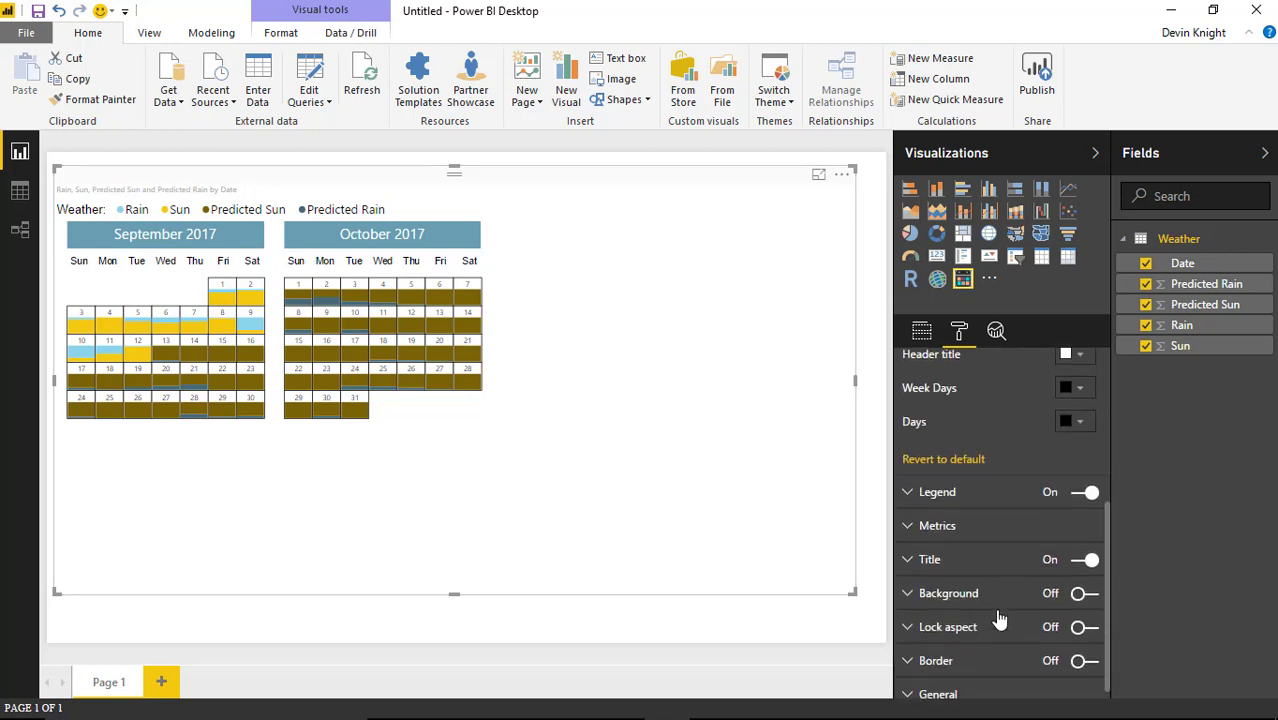